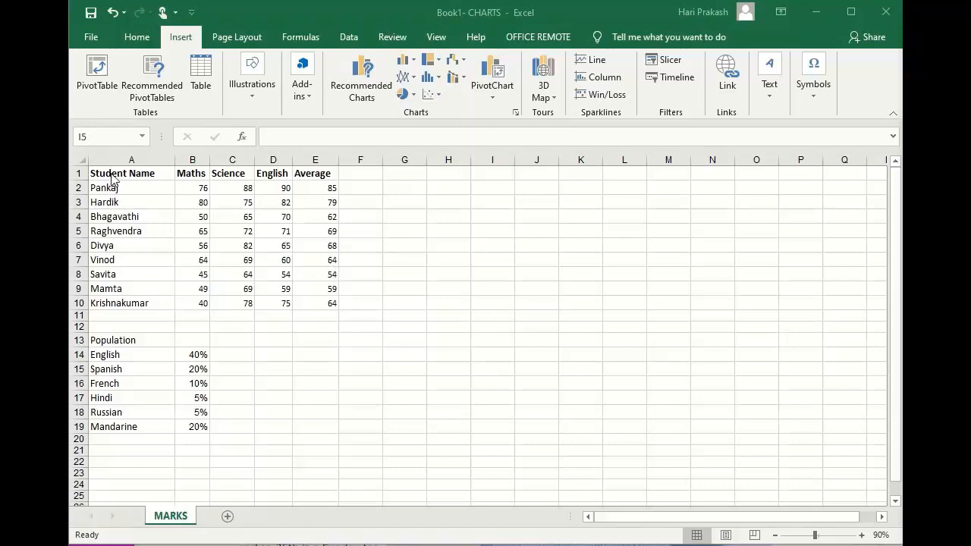
# Insert a 2-D Clustered Column chart from the student marks table A1:E10 and place it beside the table, around columns F to M.
pyautogui.moveTo(111, 176); pyautogui.dragTo(332, 303)
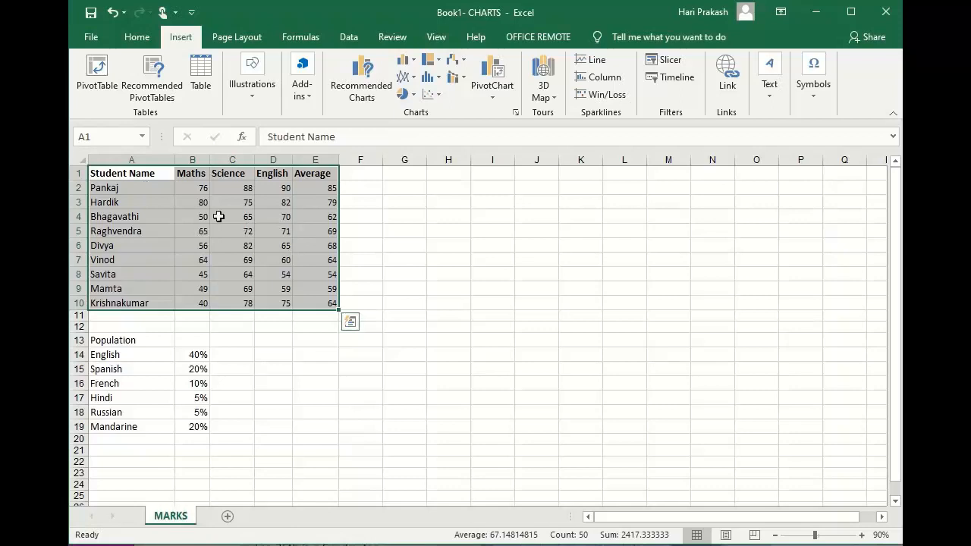
pyautogui.moveTo(106, 172); pyautogui.dragTo(331, 300)
pyautogui.click(413, 60)
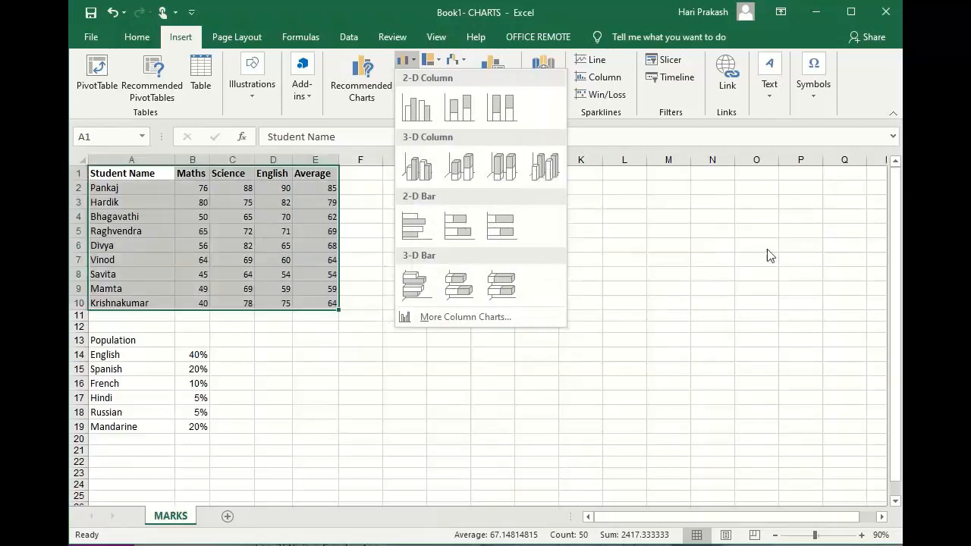
pyautogui.click(466, 317)
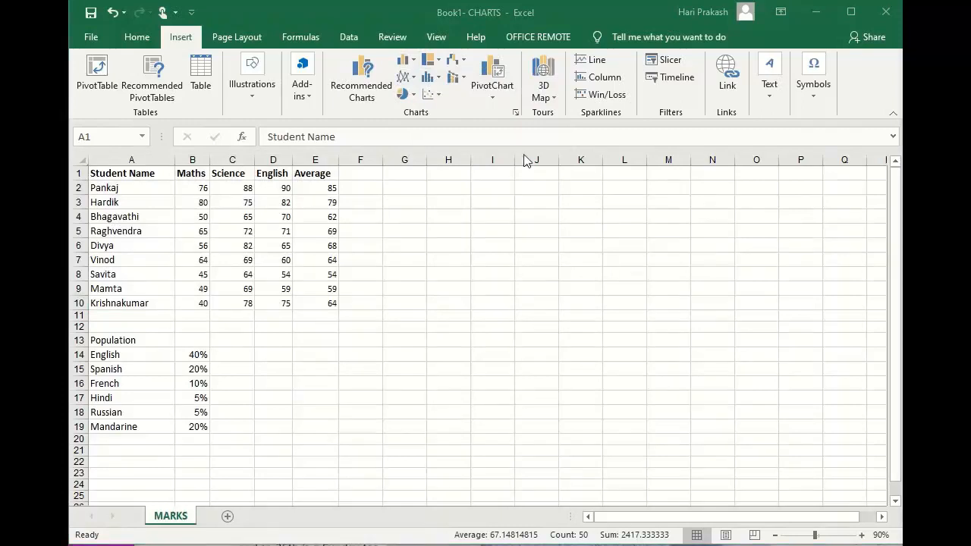
pyautogui.click(414, 64)
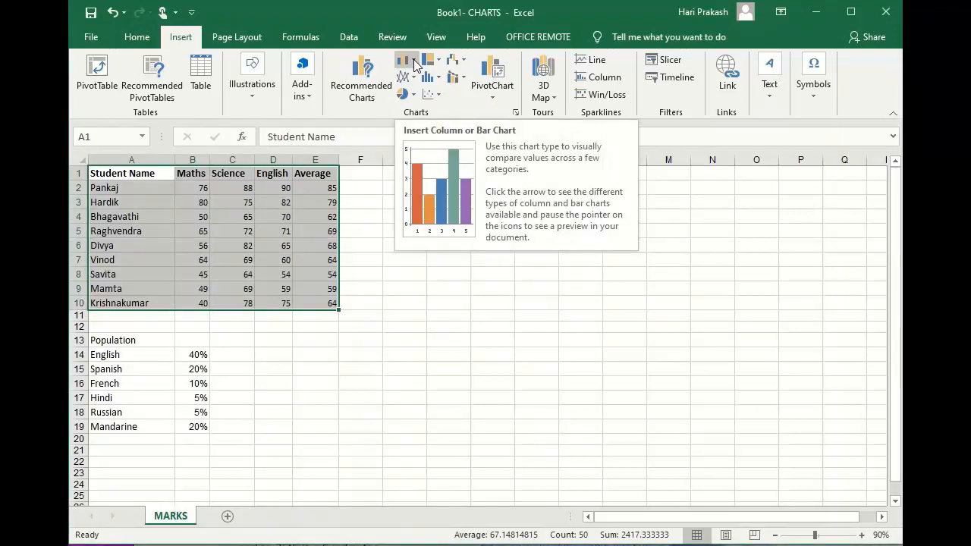
pyautogui.click(413, 59)
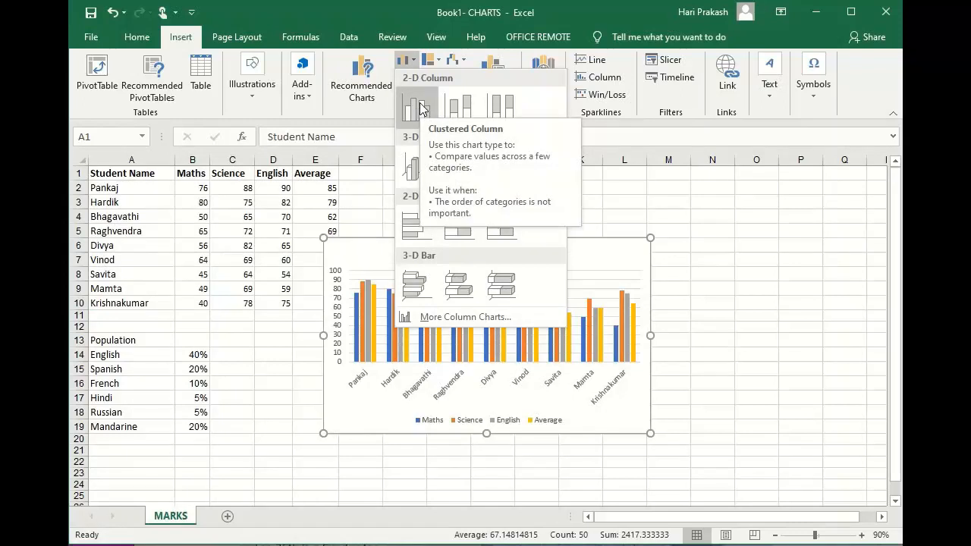
pyautogui.click(420, 108)
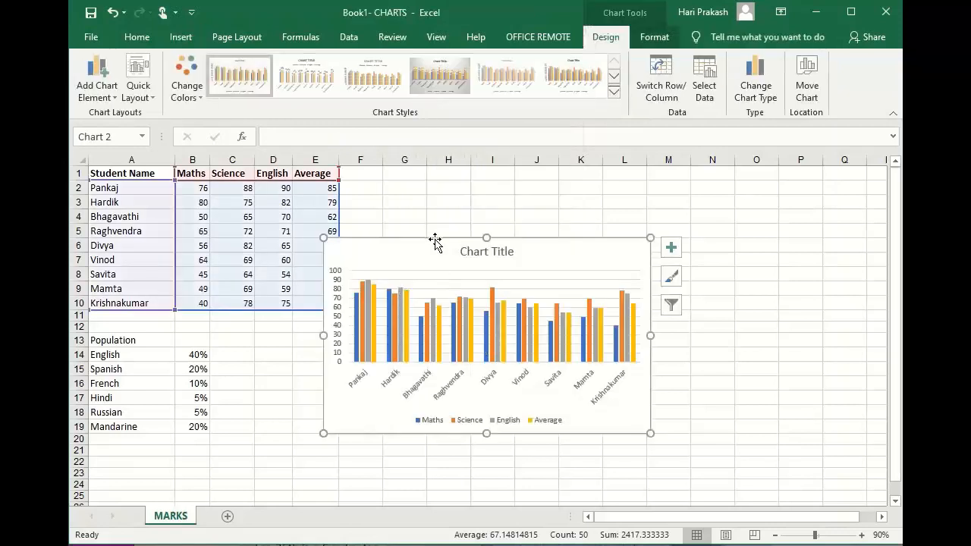
pyautogui.moveTo(438, 234)
pyautogui.mouseDown()
pyautogui.moveTo(492, 195)
pyautogui.moveTo(477, 198)
pyautogui.mouseUp()
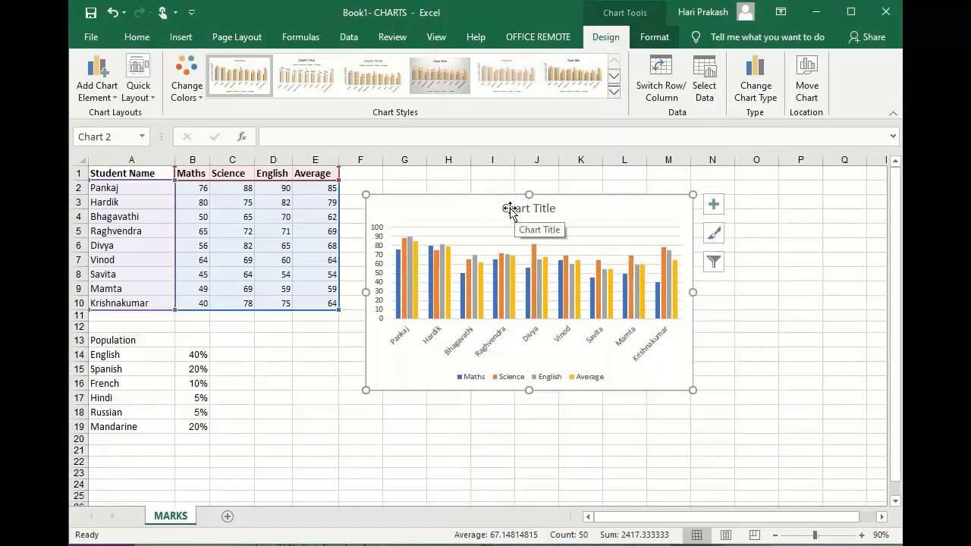
# Replace the chart's placeholder title with "SUBJECTWISE MARKS".
pyautogui.click(507, 209)
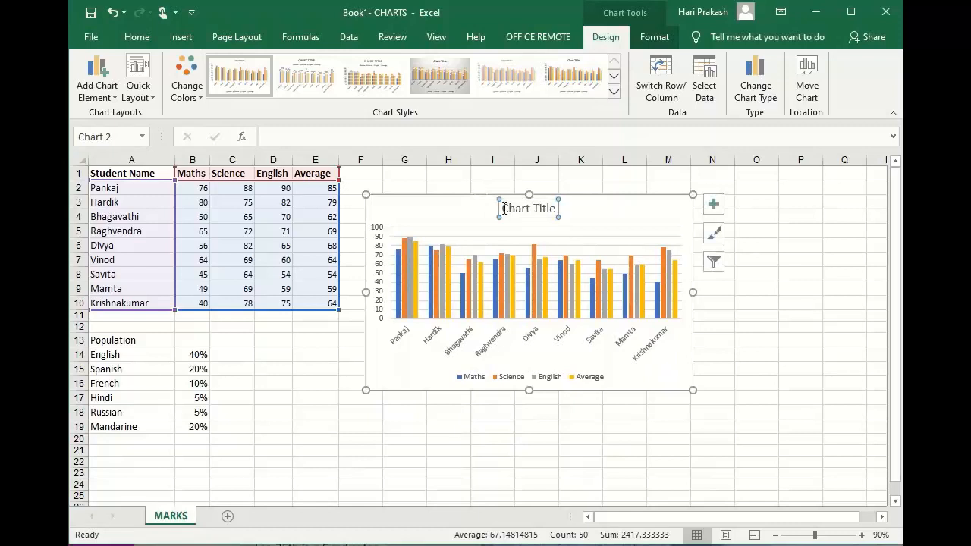
pyautogui.moveTo(504, 210); pyautogui.dragTo(554, 213)
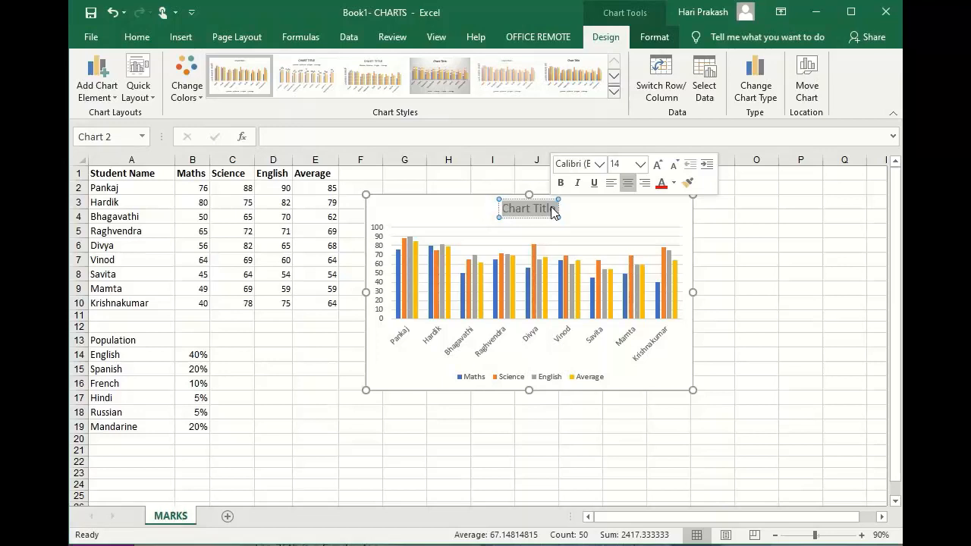
pyautogui.write('SU')
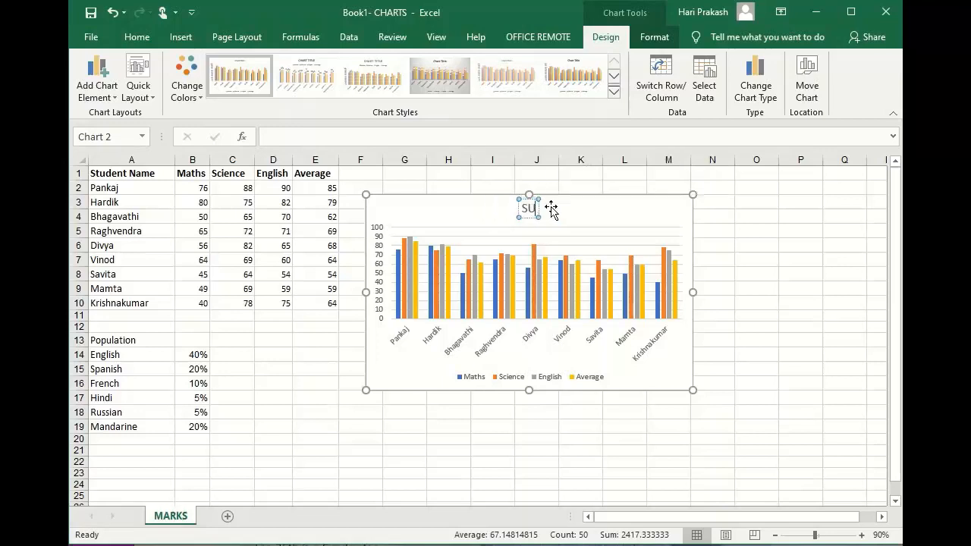
pyautogui.write('BJECTW')
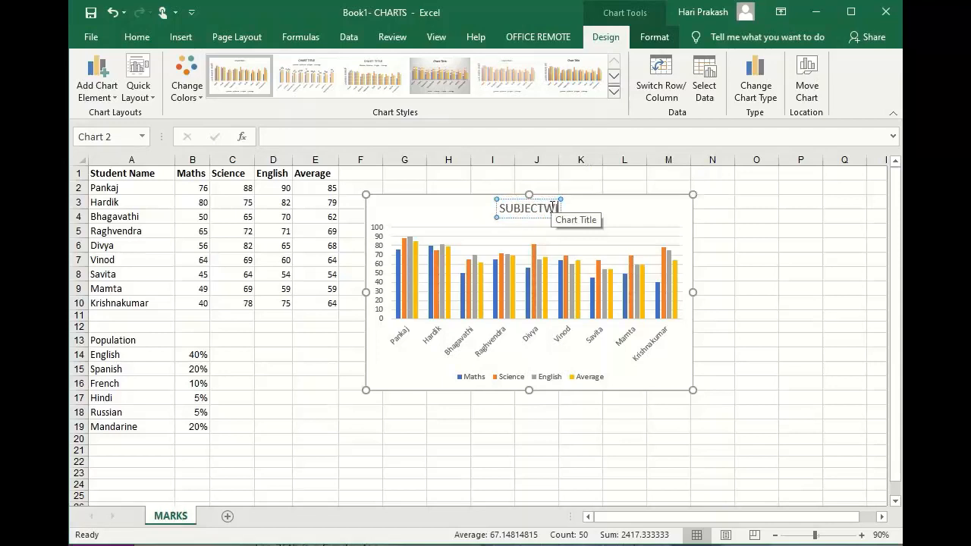
pyautogui.write('ISE MARKS')
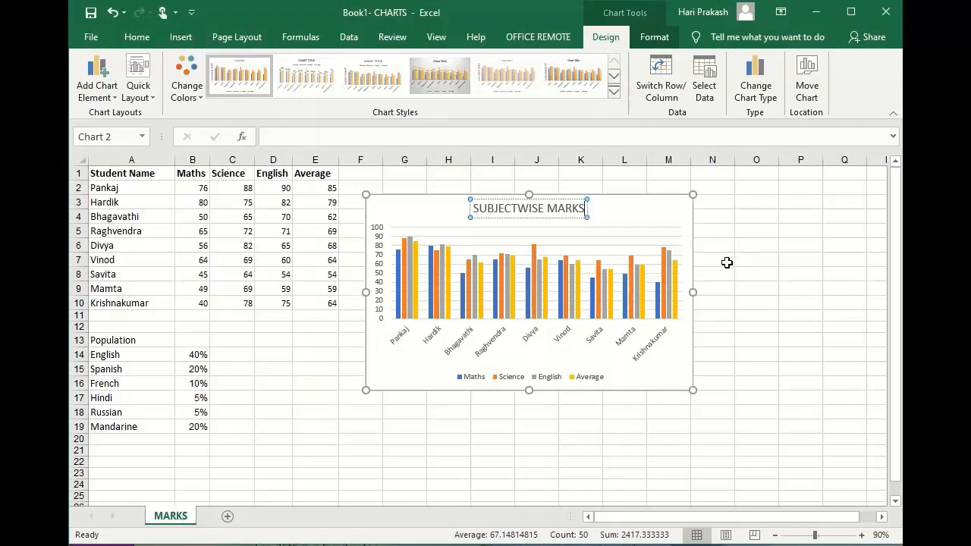
pyautogui.click(727, 263)
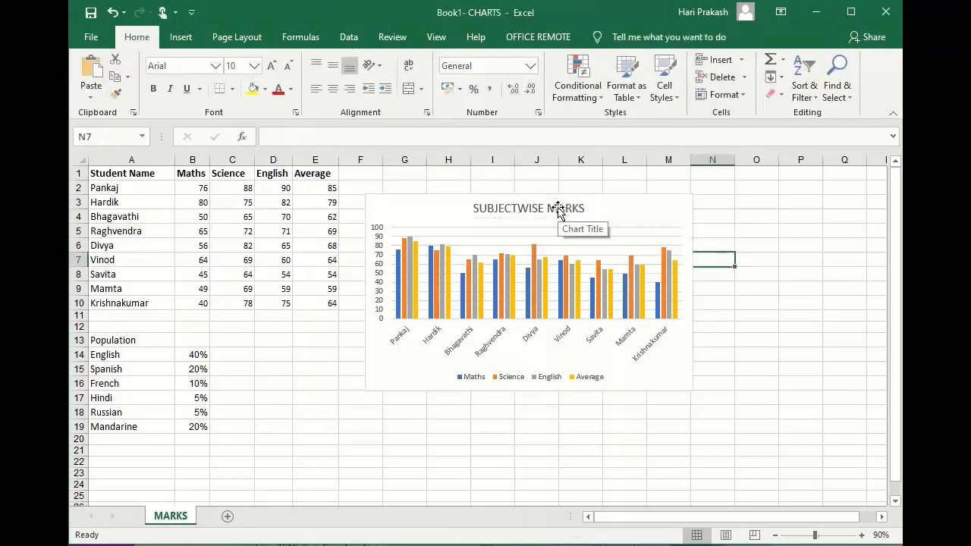
# Examine the chart's design and format options, including chart elements, quick layouts, colour schemes, shape styles and size.
pyautogui.click(579, 220)
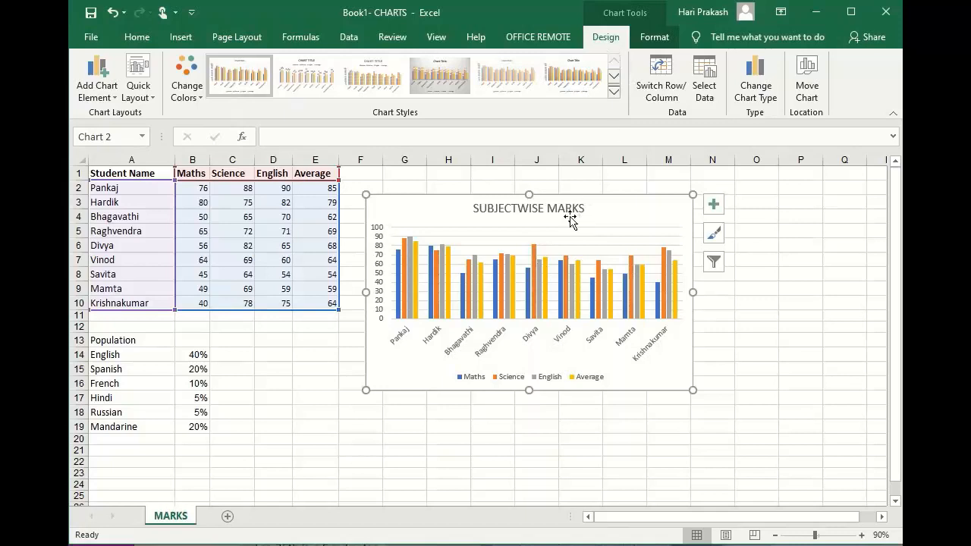
pyautogui.click(652, 40)
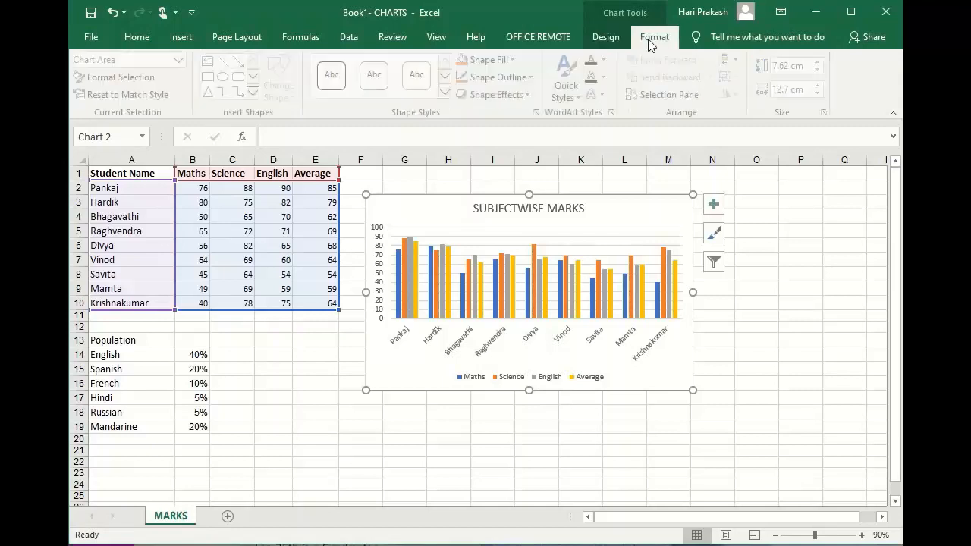
pyautogui.click(600, 42)
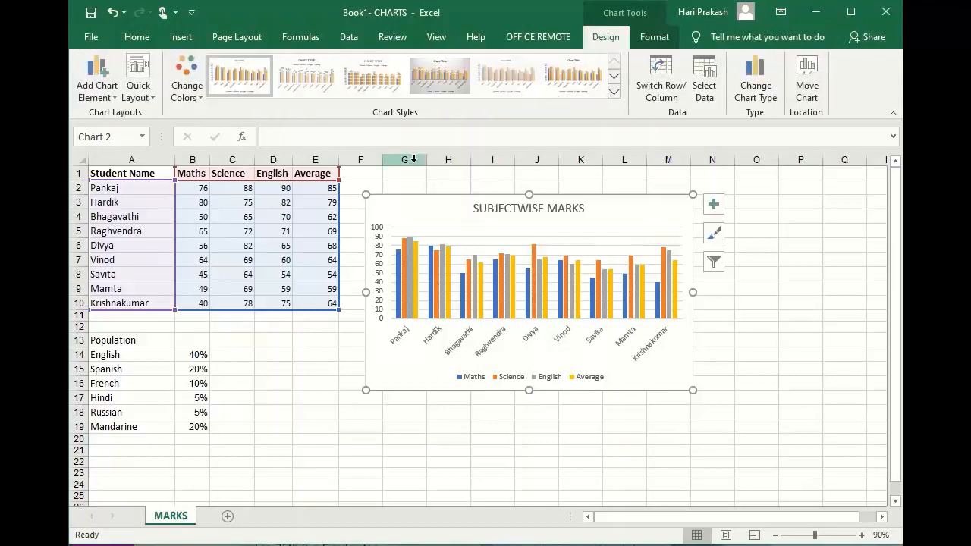
pyautogui.click(114, 96)
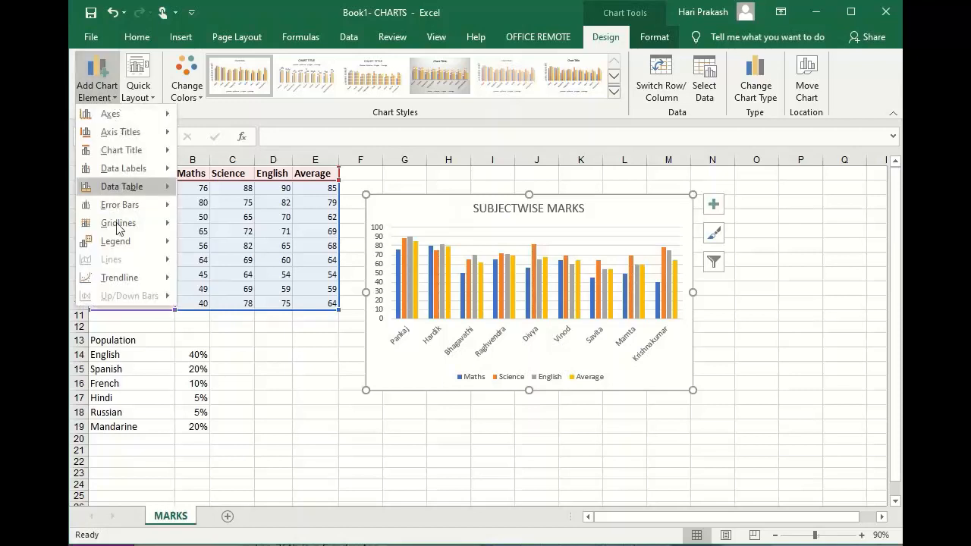
pyautogui.click(152, 101)
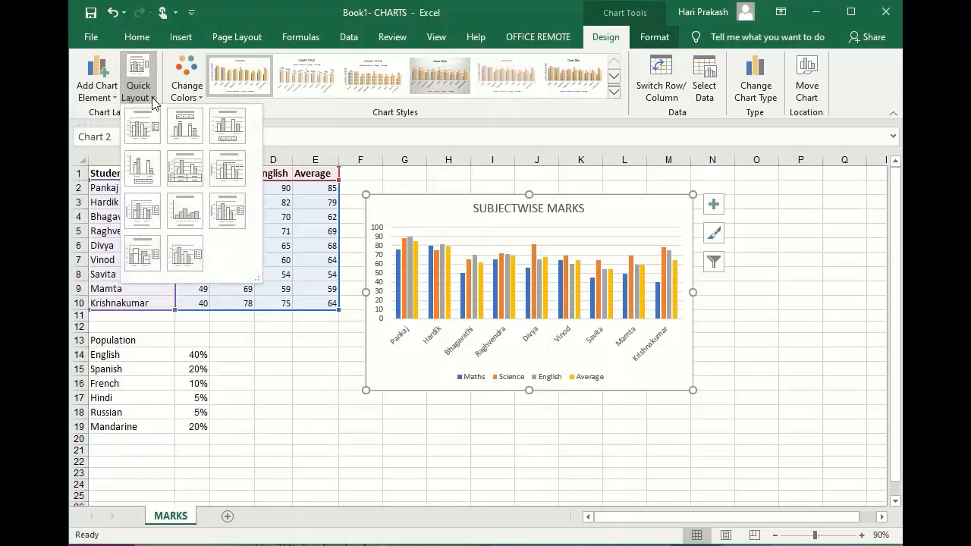
pyautogui.click(198, 98)
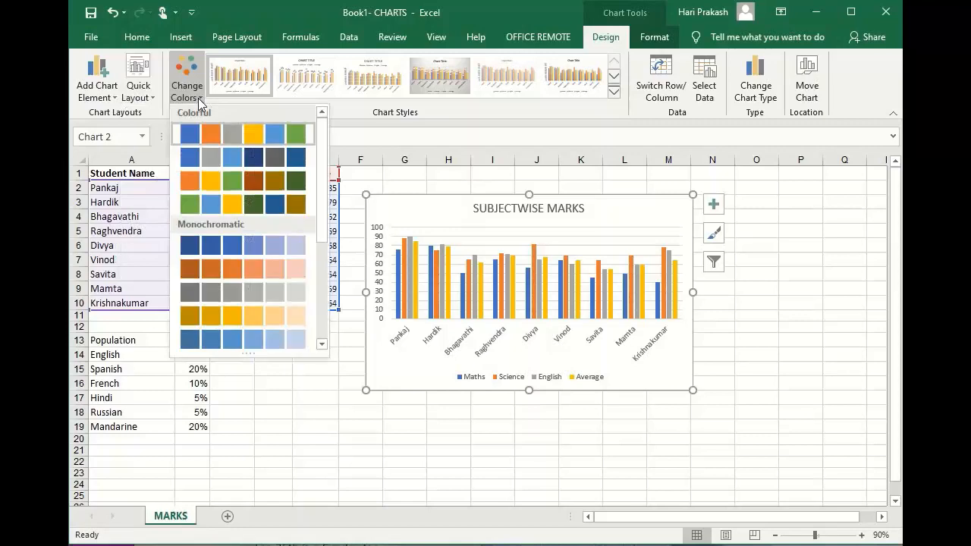
pyautogui.click(445, 110)
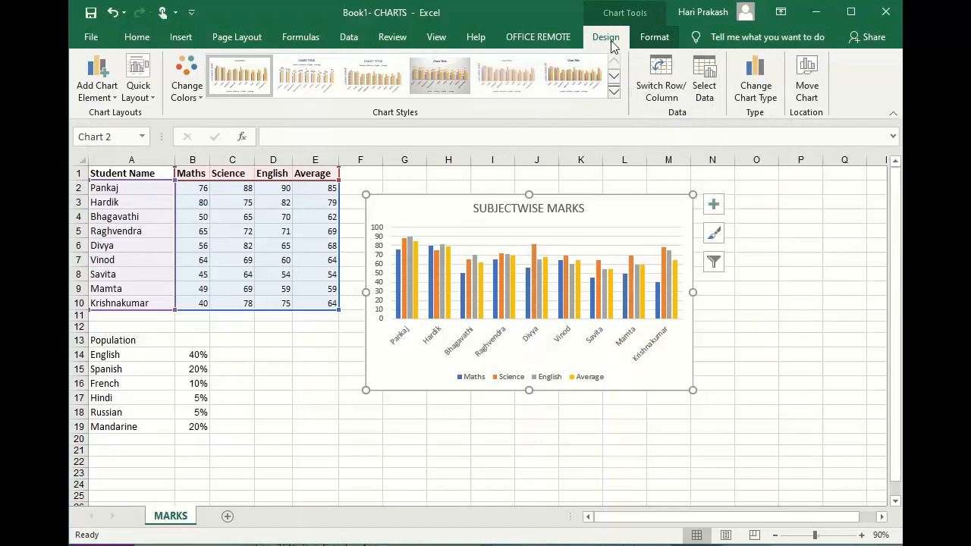
pyautogui.click(657, 40)
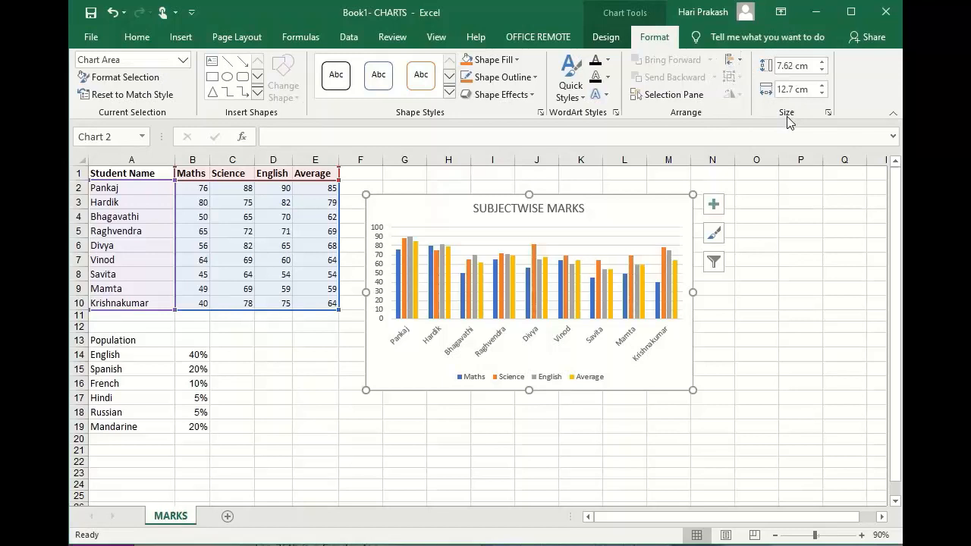
pyautogui.click(607, 41)
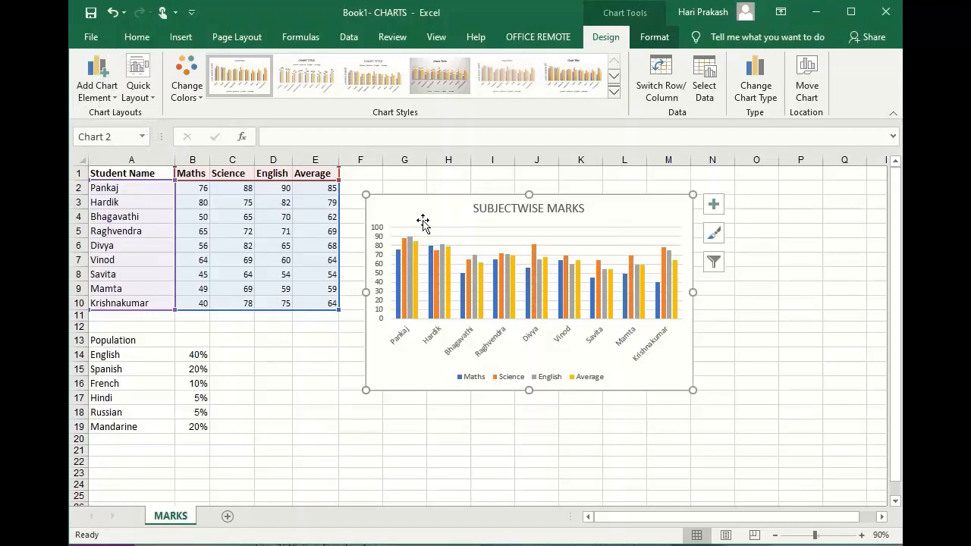
pyautogui.click(116, 101)
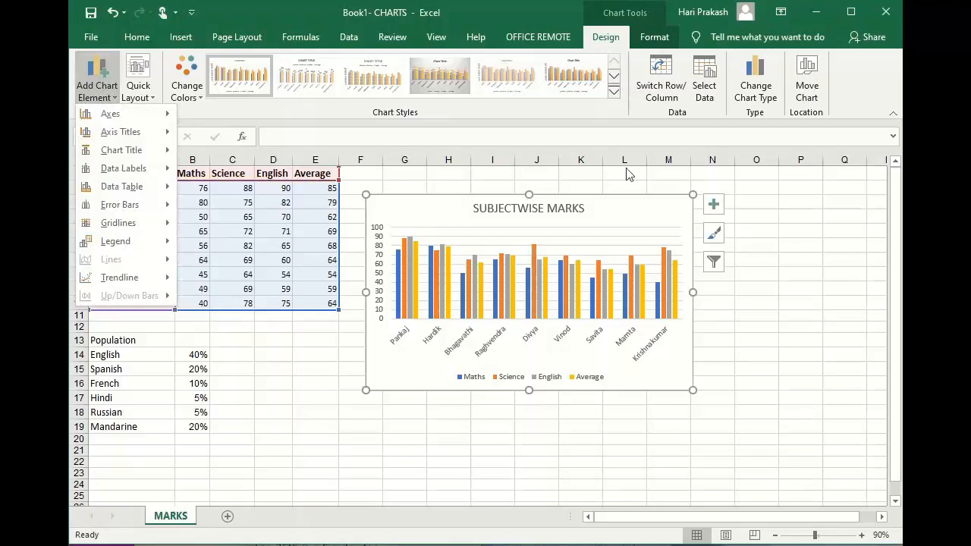
# Hide both axes of the marks chart and show them again.
pyautogui.click(715, 206)
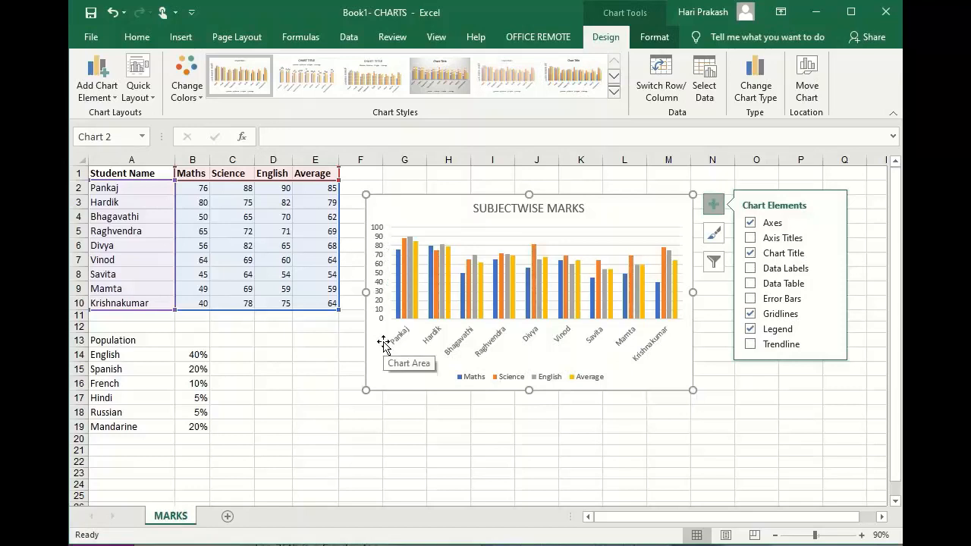
pyautogui.click(750, 223)
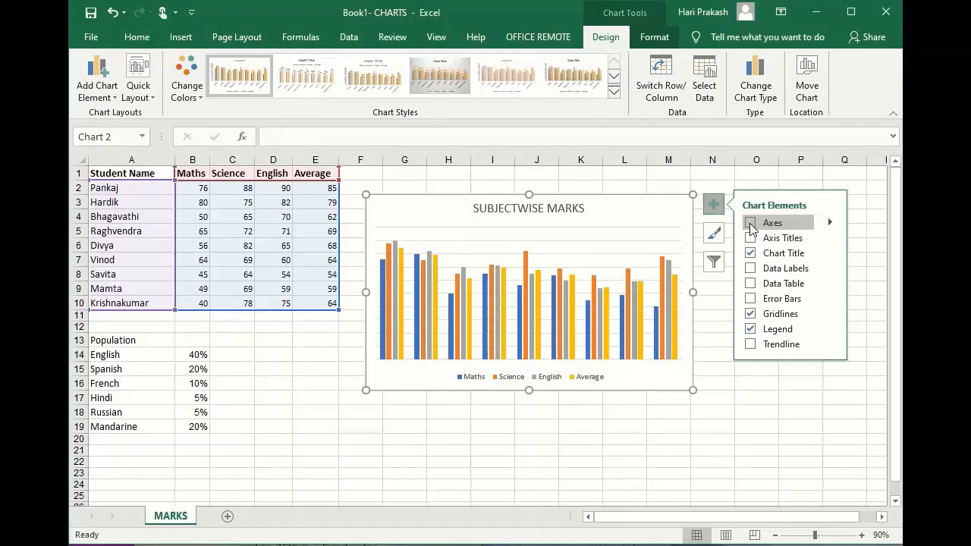
pyautogui.click(750, 223)
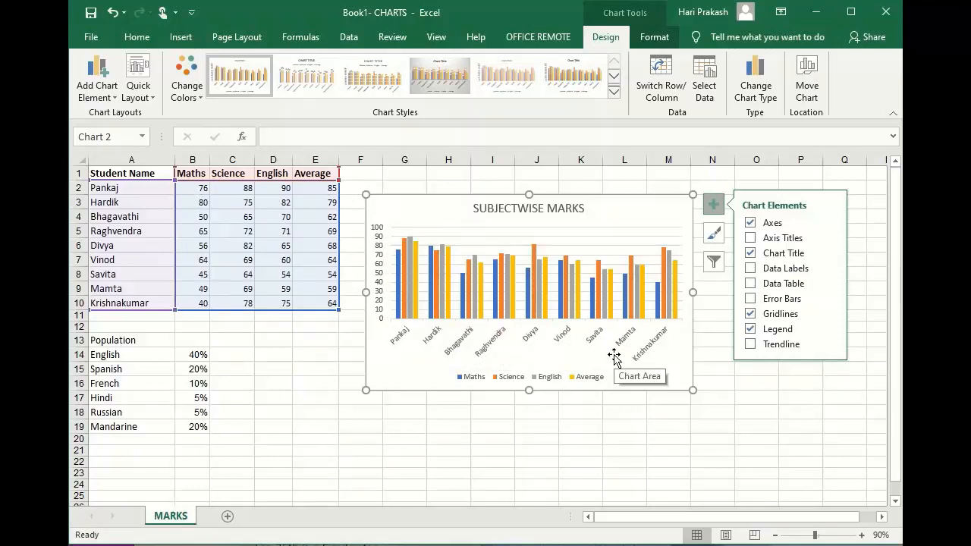
# Add axis titles to both axes of the marks chart.
pyautogui.click(751, 239)
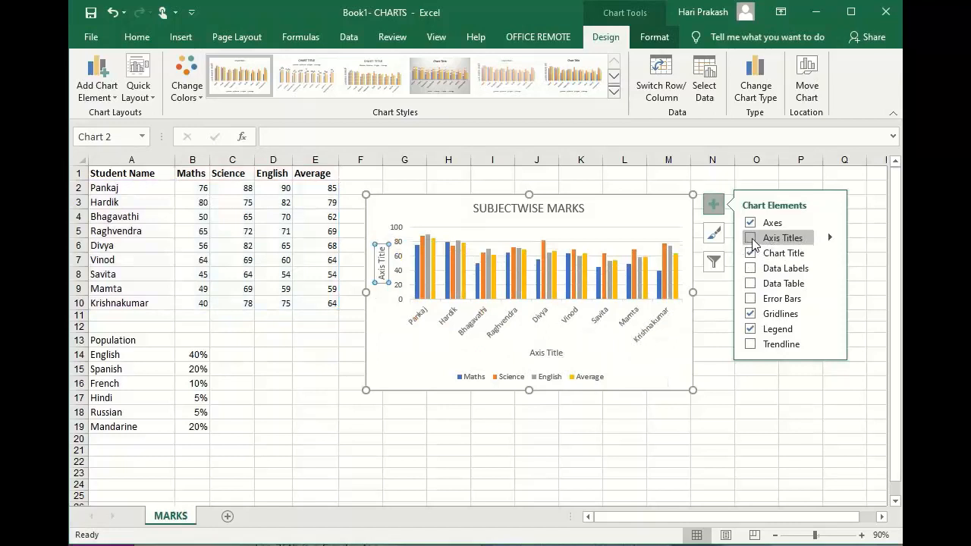
pyautogui.click(752, 239)
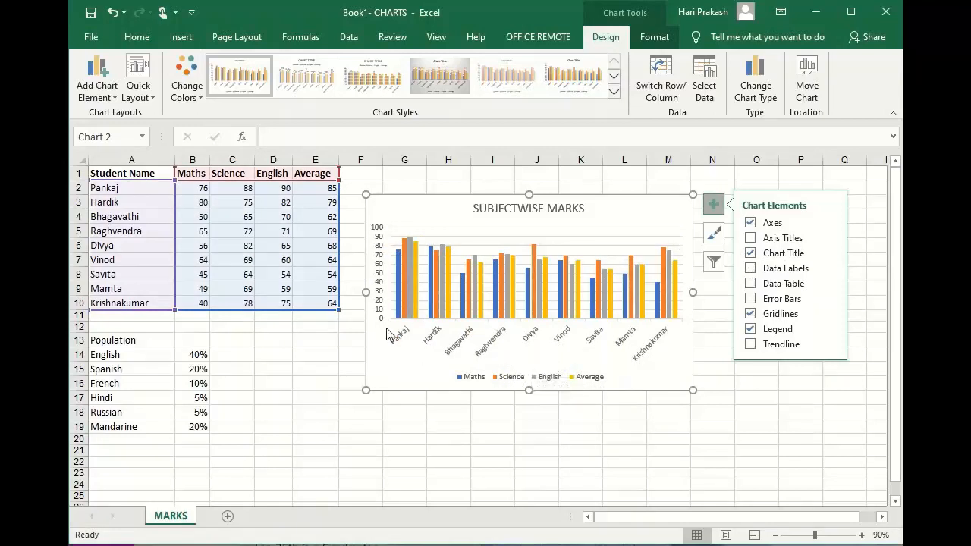
pyautogui.click(751, 239)
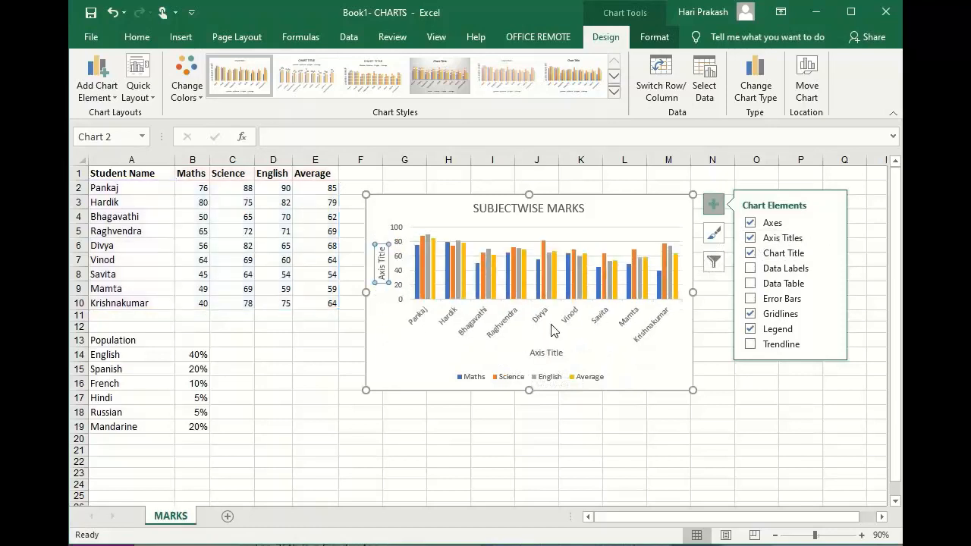
# Set the horizontal axis title of the chart to "Student Names".
pyautogui.click(551, 354)
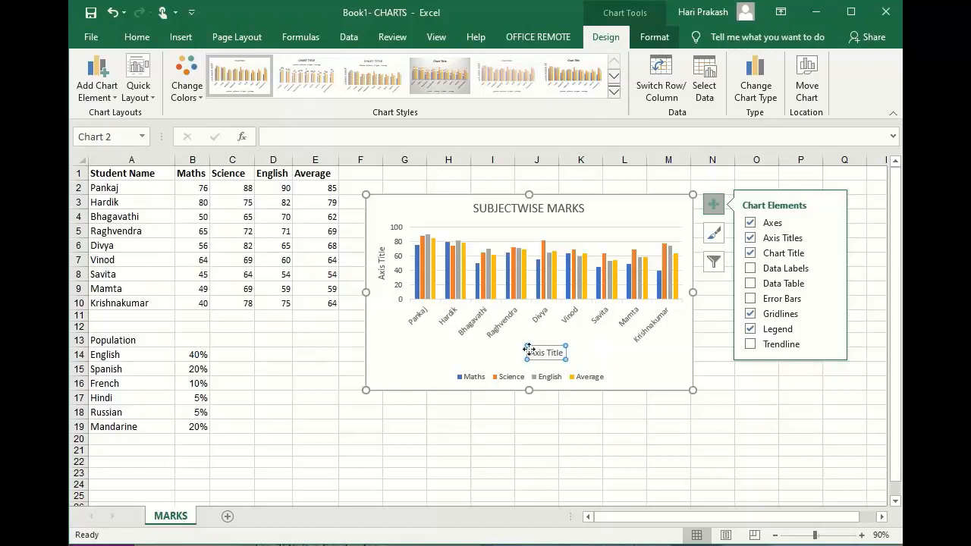
pyautogui.moveTo(530, 353); pyautogui.dragTo(564, 359)
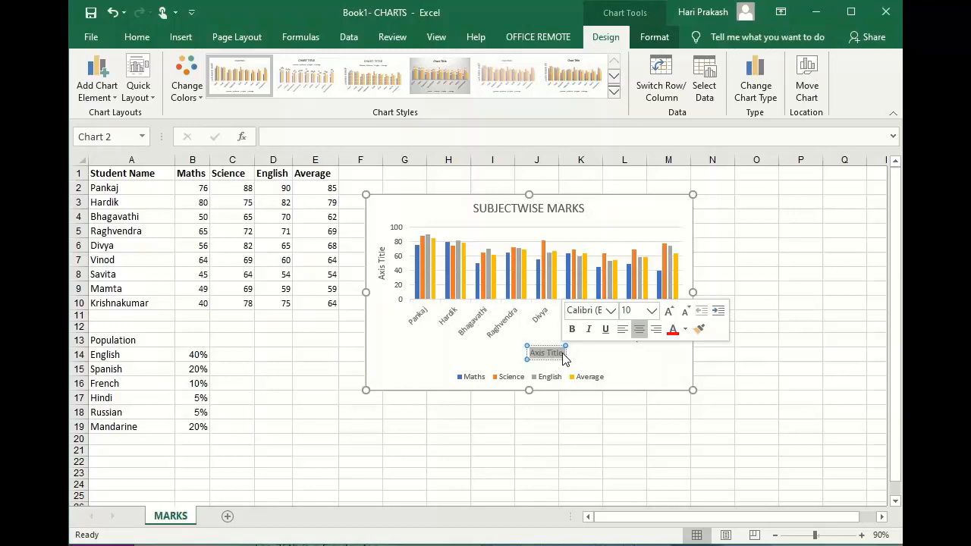
pyautogui.write('Student')
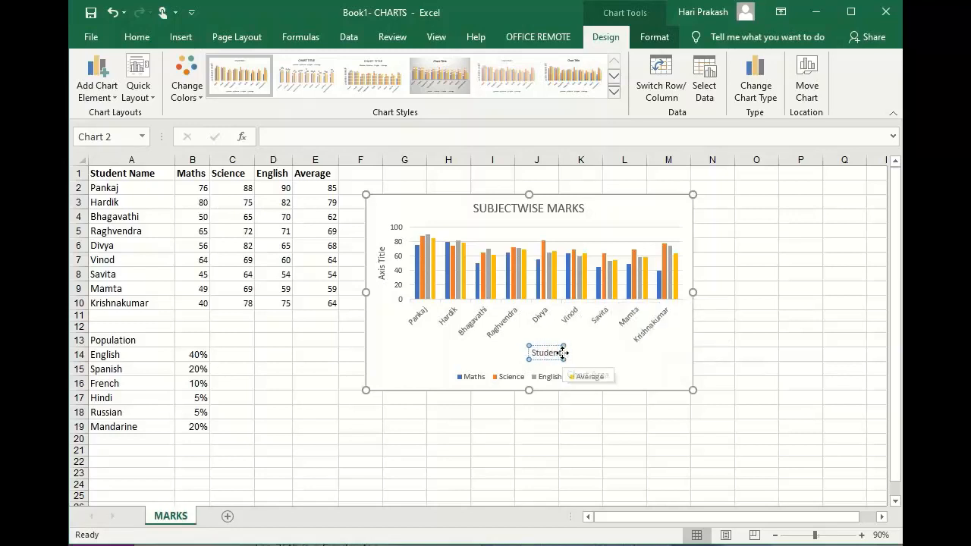
pyautogui.write(' Names')
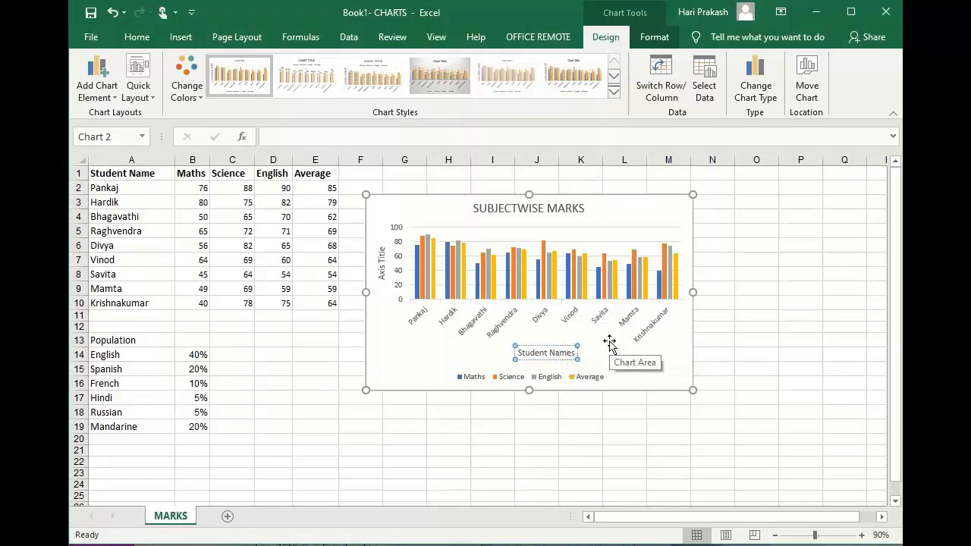
pyautogui.click(626, 369)
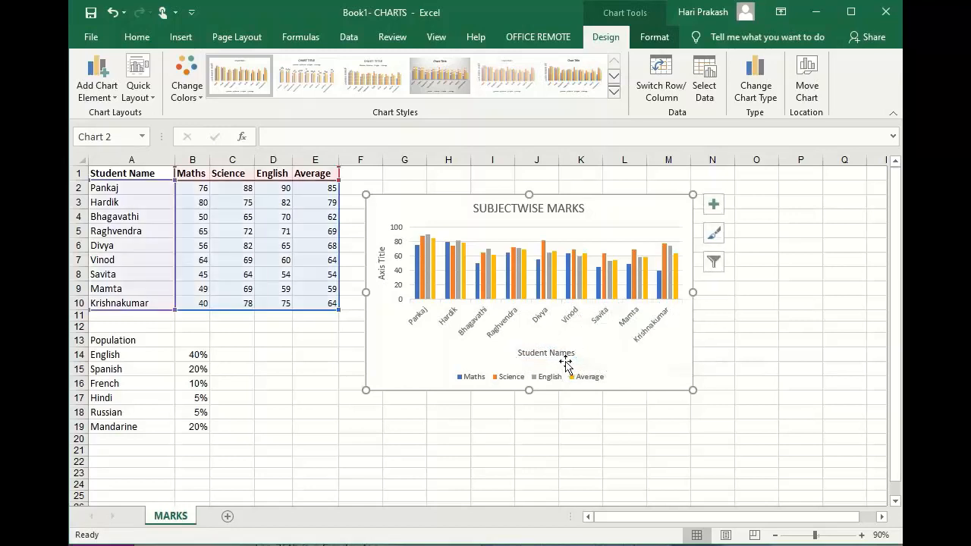
# Set the vertical axis title of the chart to "MArks Scored".
pyautogui.click(558, 353)
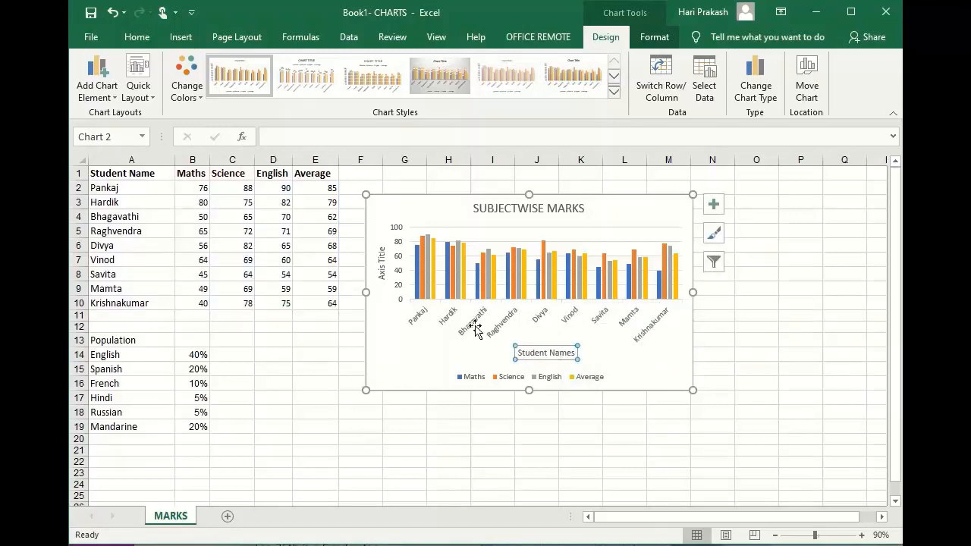
pyautogui.click(381, 261)
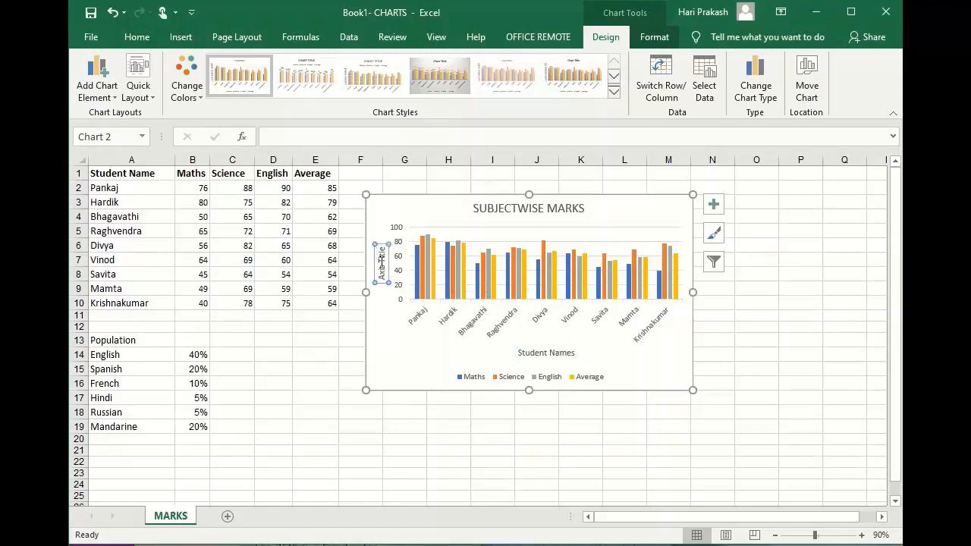
pyautogui.moveTo(381, 250); pyautogui.dragTo(387, 280)
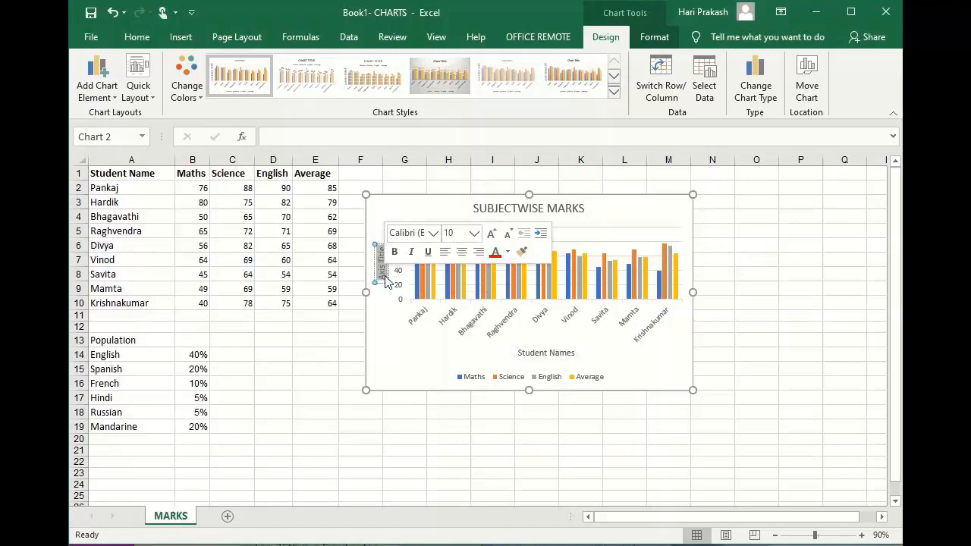
pyautogui.write('Marks S')
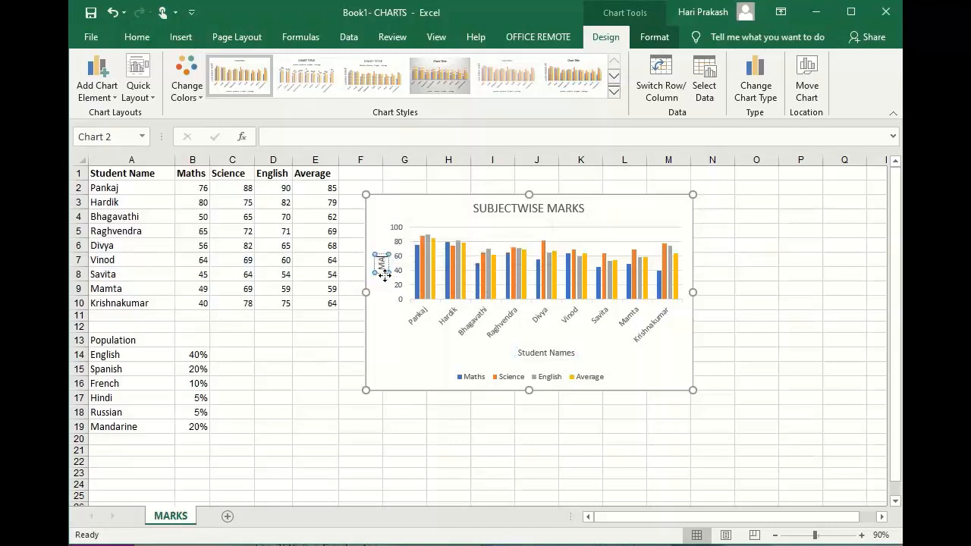
pyautogui.write('cored')
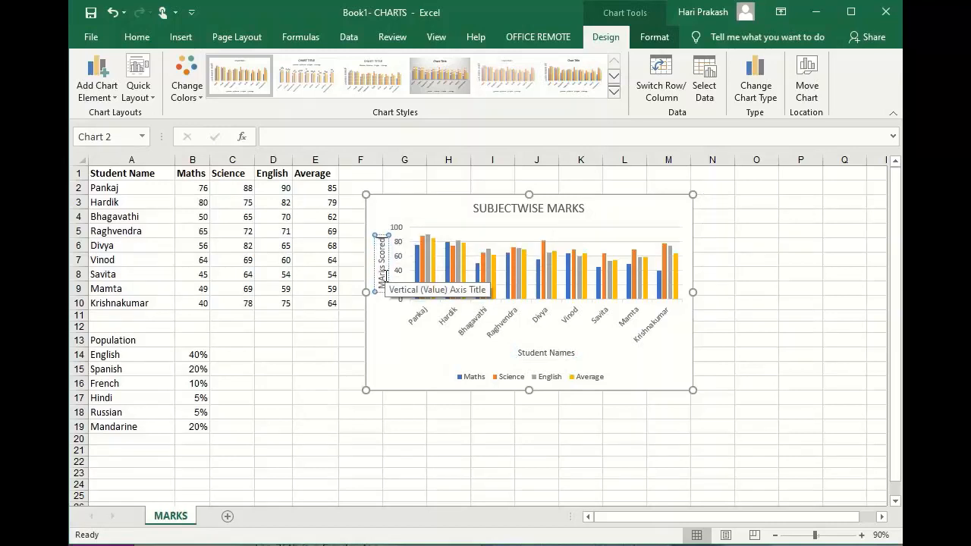
pyautogui.click(764, 368)
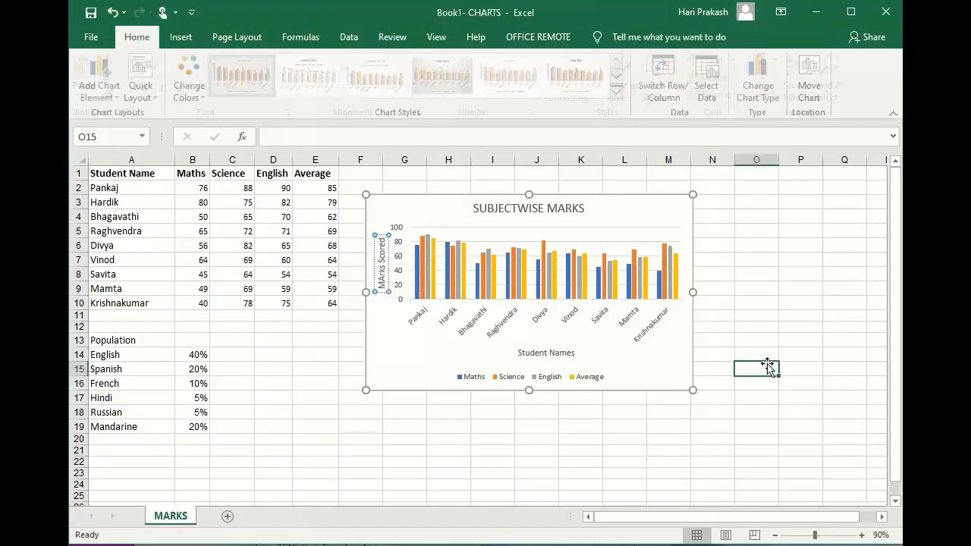
# Show data labels on the marks chart and remove them again.
pyautogui.click(630, 232)
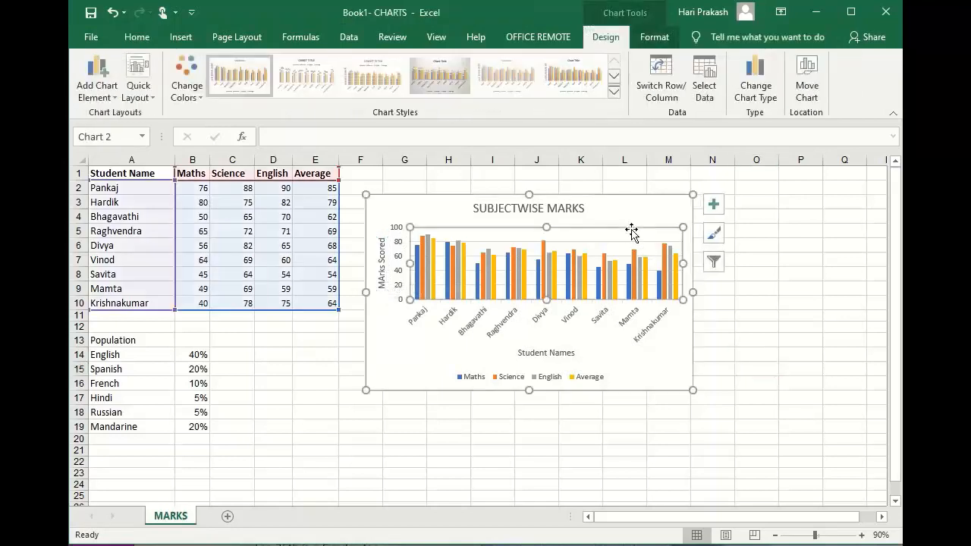
pyautogui.click(714, 204)
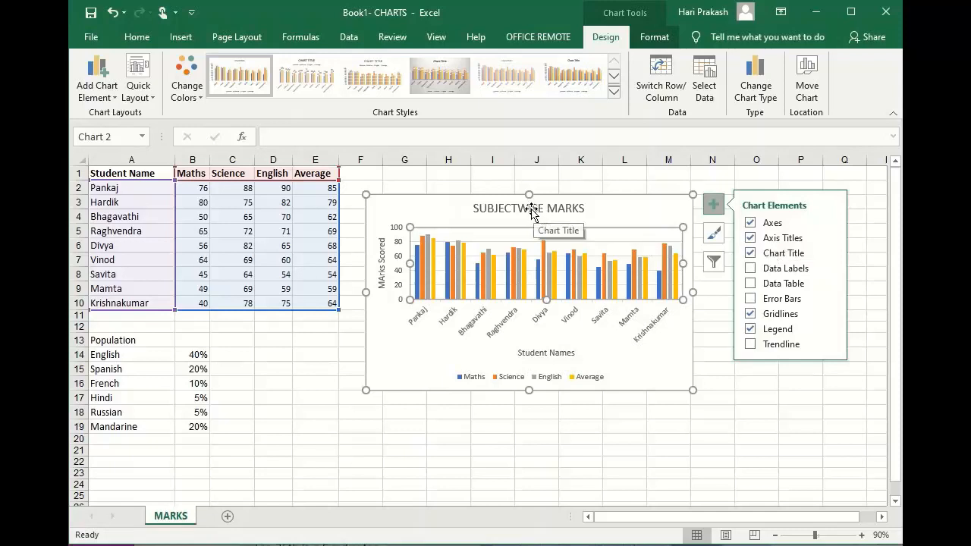
pyautogui.click(751, 269)
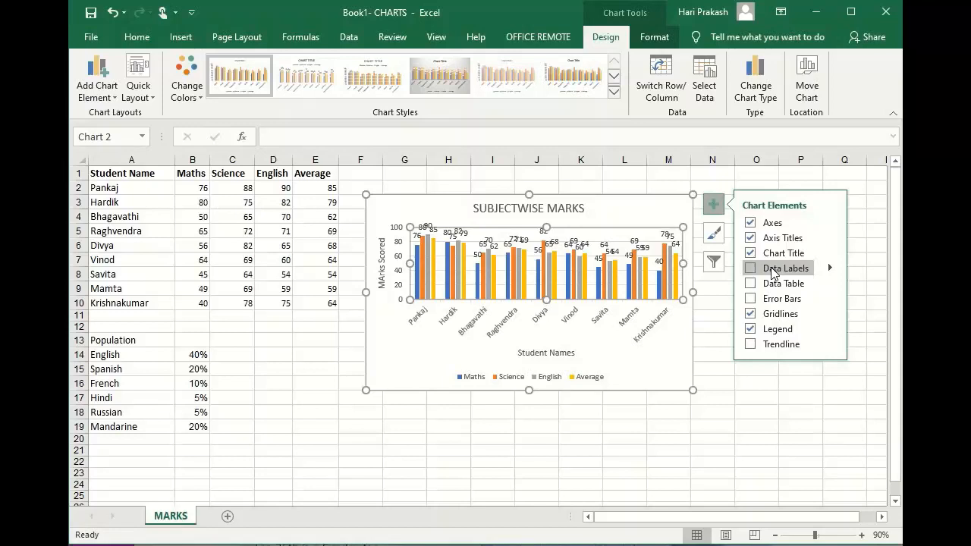
pyautogui.click(750, 269)
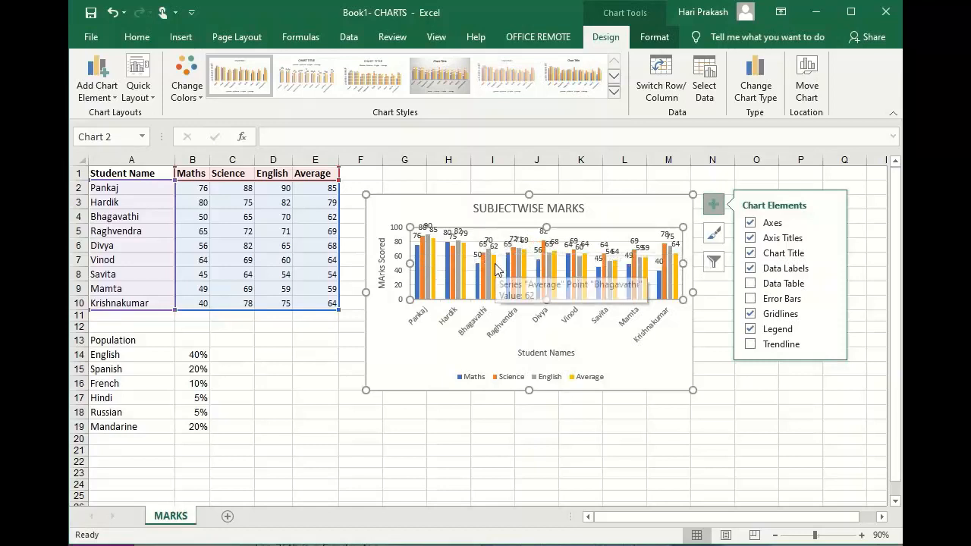
pyautogui.click(750, 270)
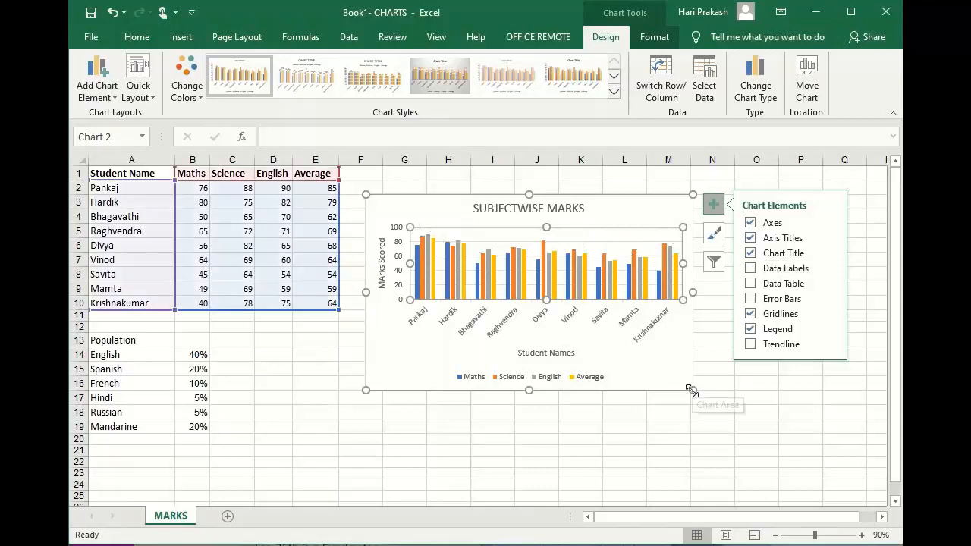
# Enlarge the marks chart to span about columns F to O and reach down to row 22.
pyautogui.moveTo(691, 391); pyautogui.dragTo(750, 454)
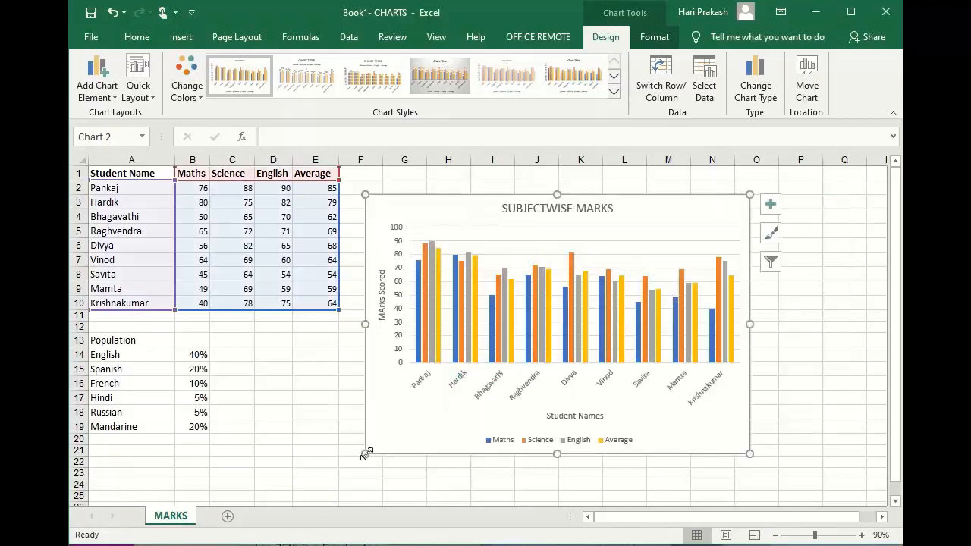
pyautogui.moveTo(367, 454); pyautogui.dragTo(345, 467)
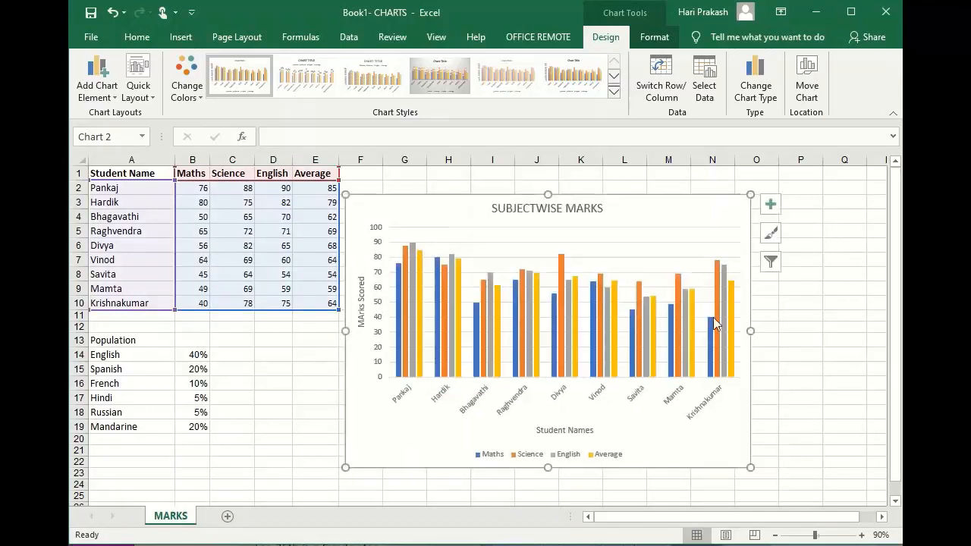
# Show a data table beneath the marks chart's columns and remove it again.
pyautogui.click(768, 205)
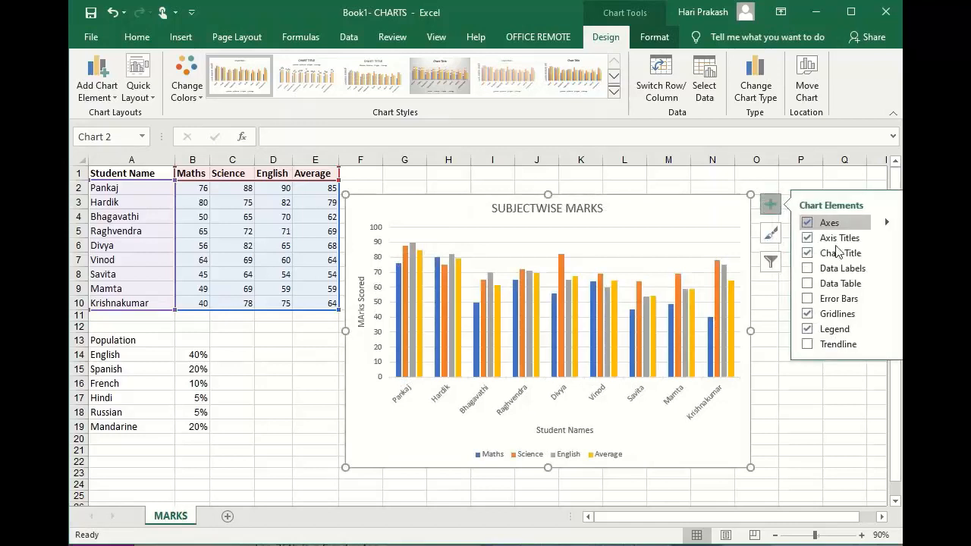
pyautogui.click(828, 269)
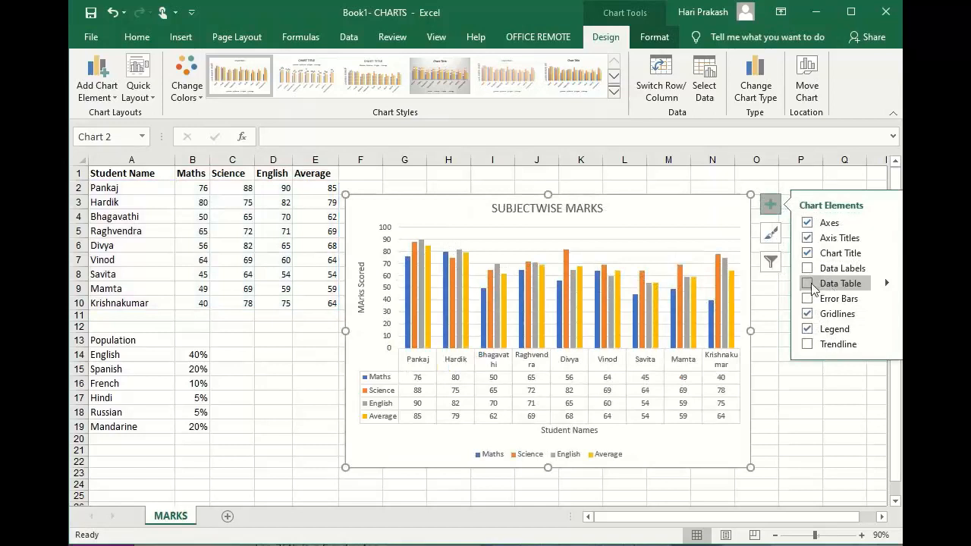
pyautogui.click(808, 284)
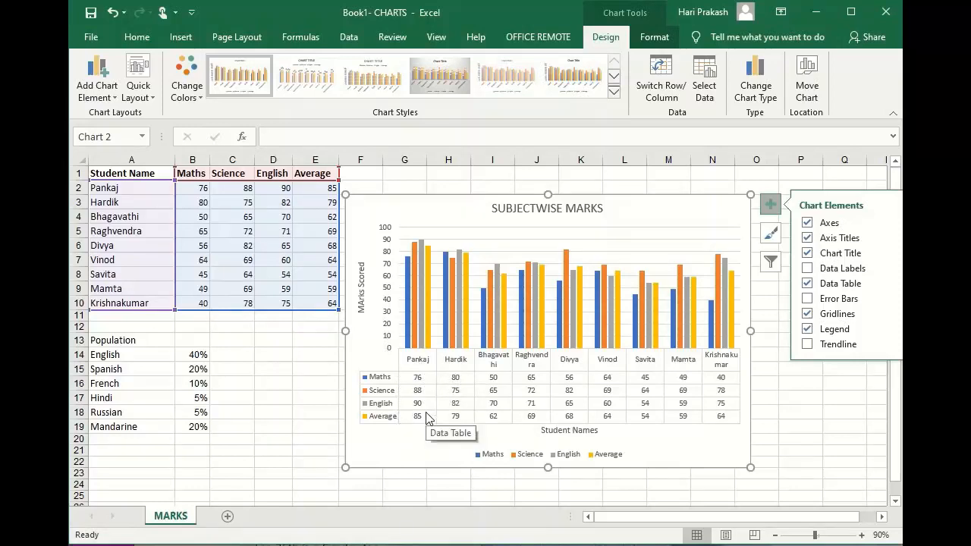
pyautogui.click(463, 251)
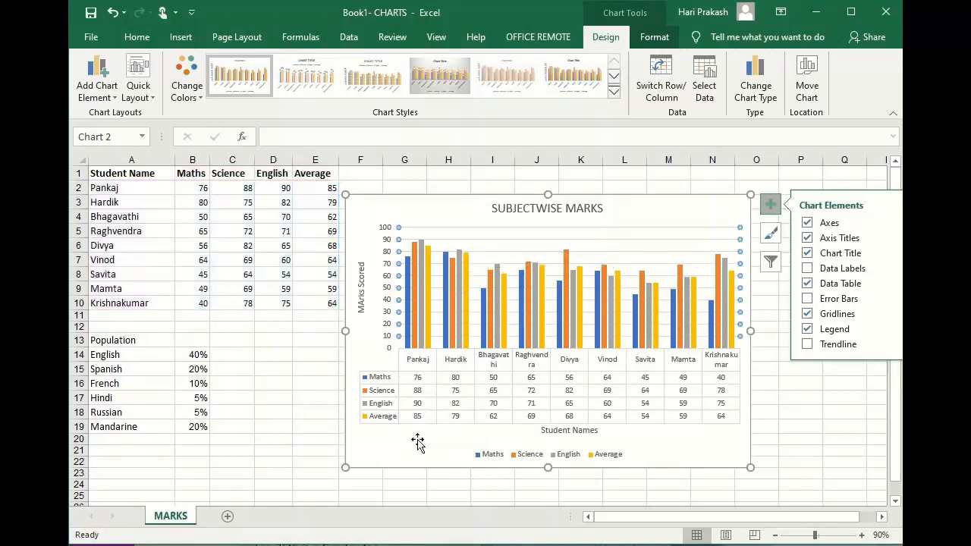
pyautogui.click(431, 385)
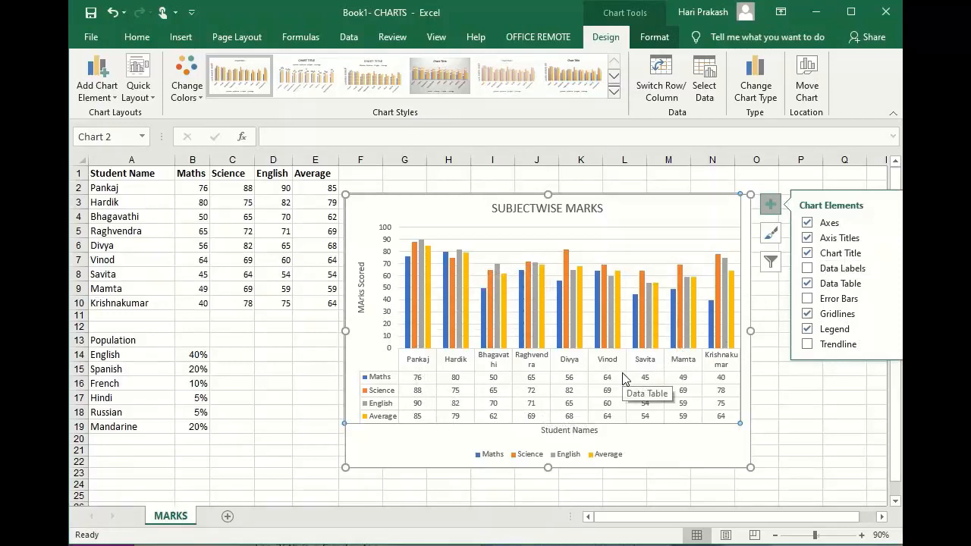
pyautogui.click(808, 284)
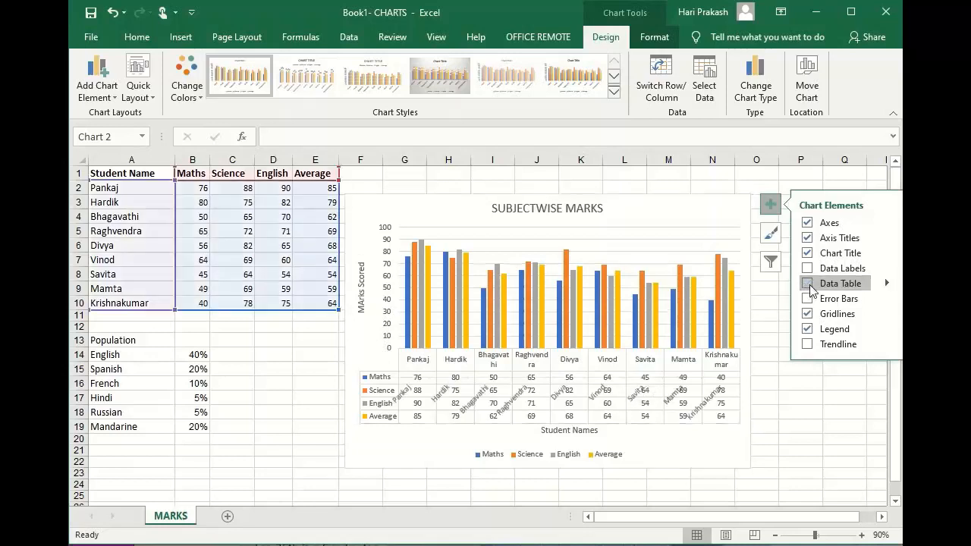
# Hide the gridlines of the marks chart and show them again.
pyautogui.click(808, 300)
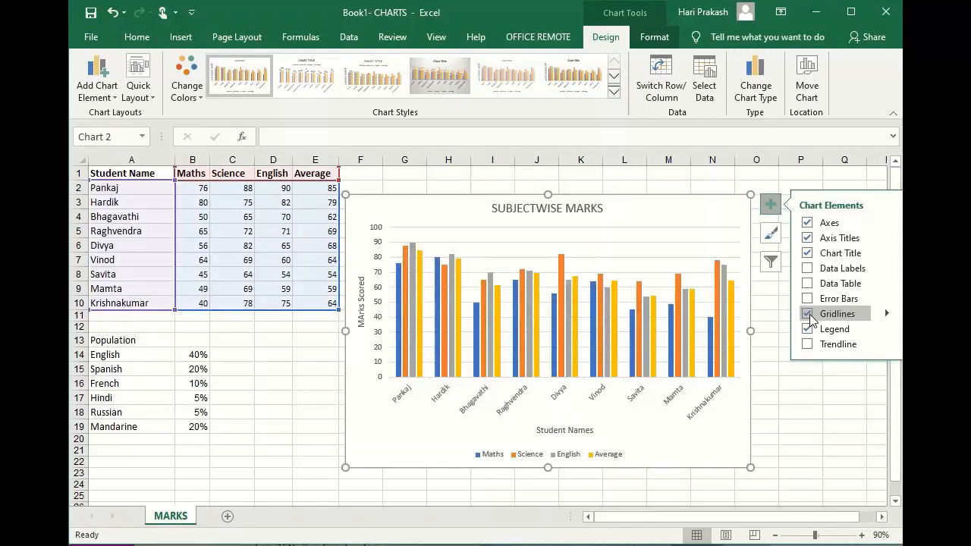
pyautogui.click(809, 314)
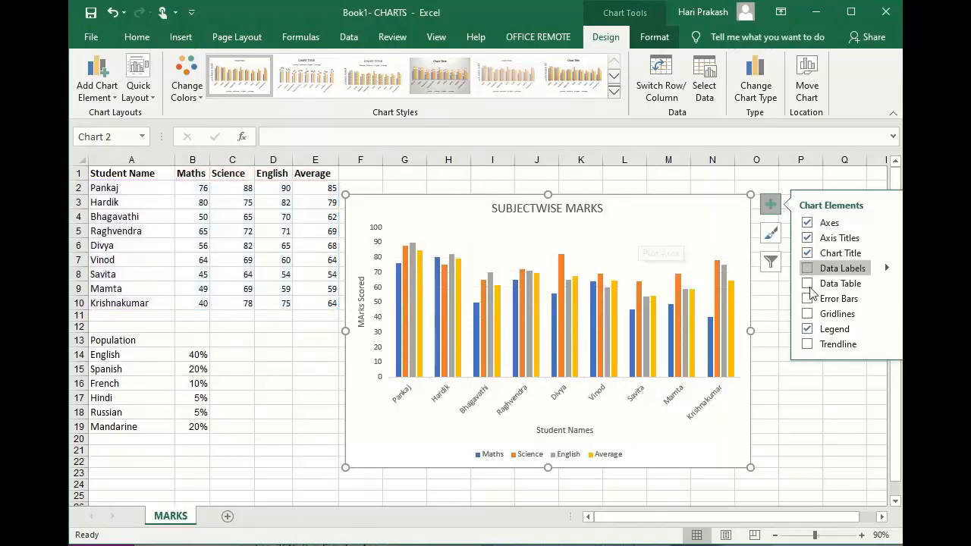
pyautogui.click(808, 314)
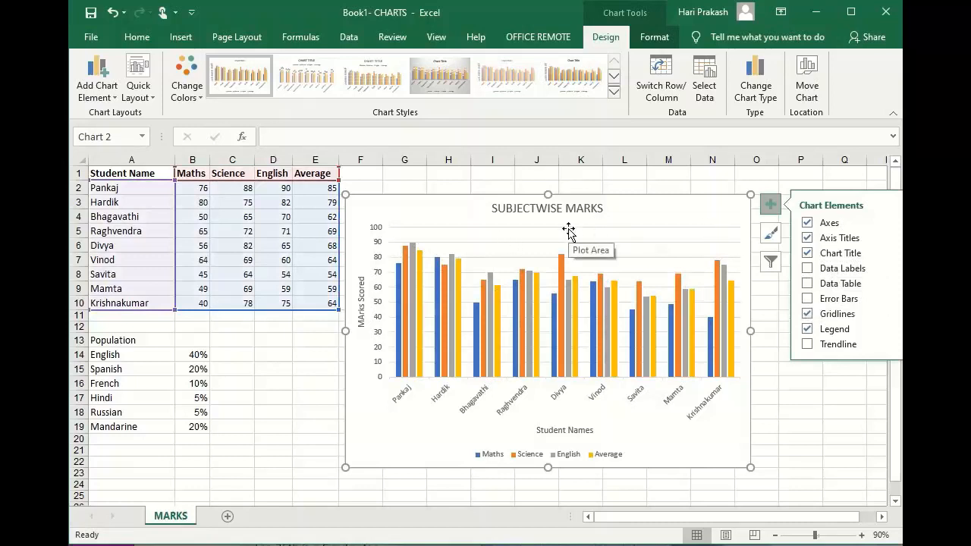
# Remove the chart's legend, inspect the first student's columns without it, and add the legend back.
pyautogui.click(808, 329)
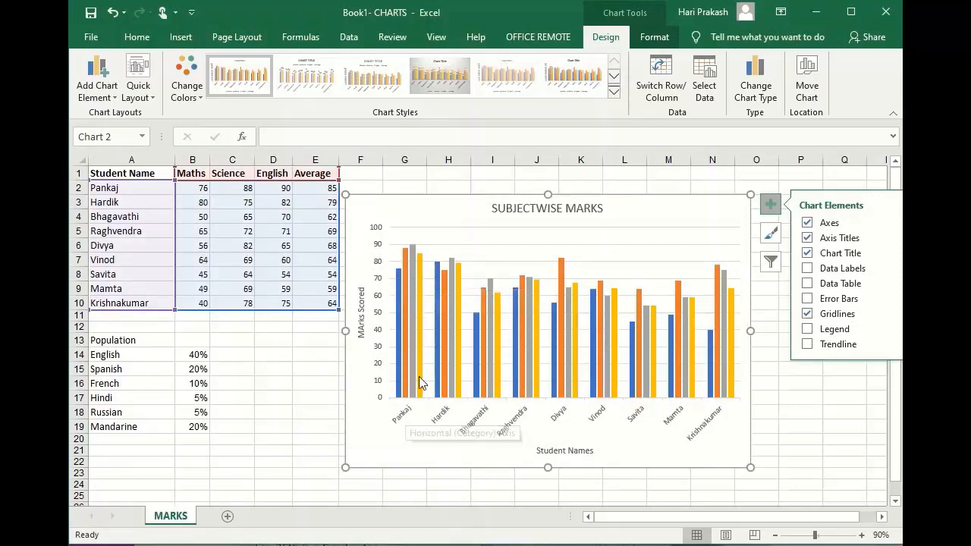
pyautogui.moveTo(399, 365)
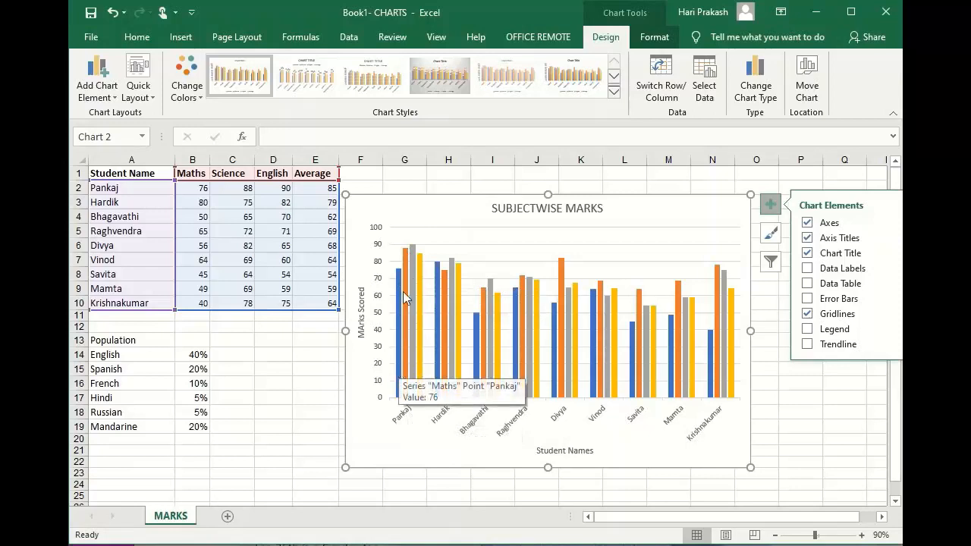
pyautogui.moveTo(400, 290)
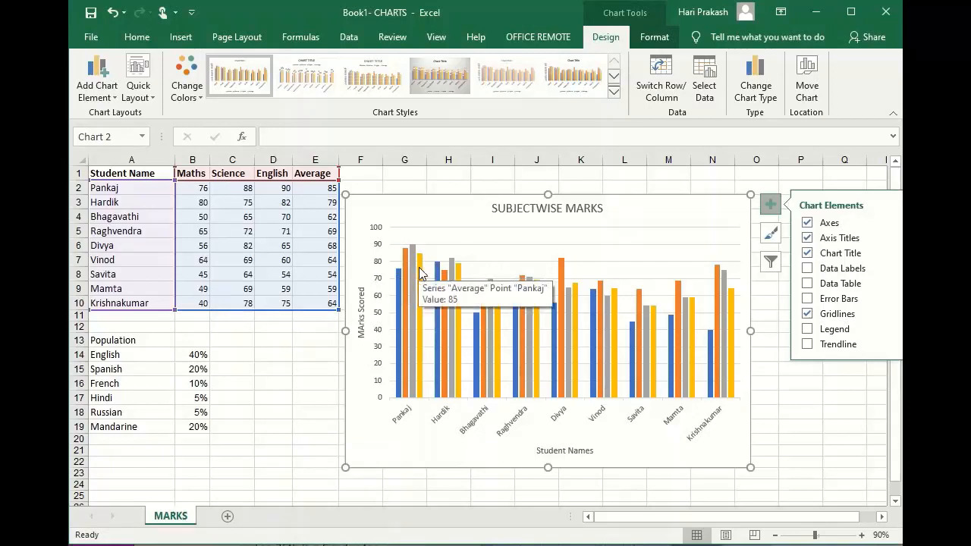
pyautogui.click(805, 329)
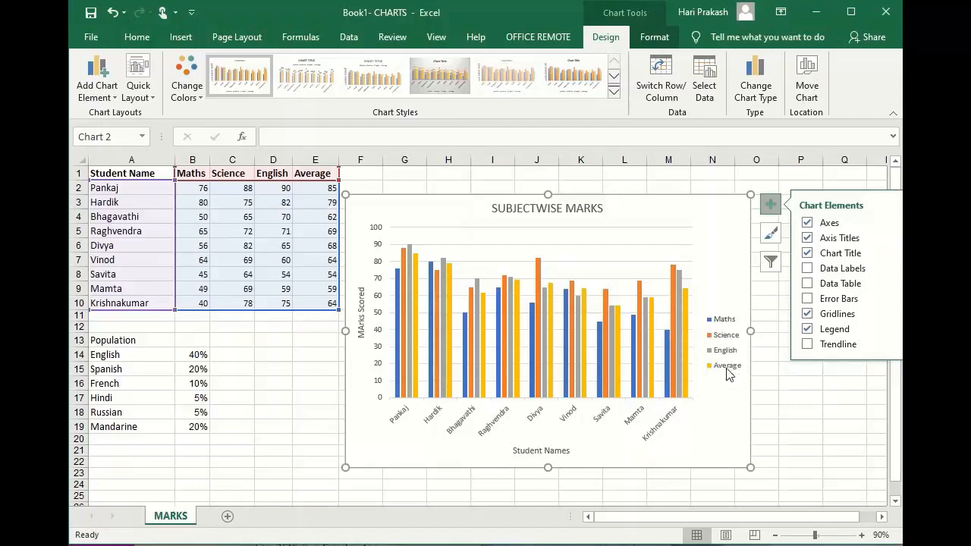
# Add a trendline based on the Average series to the marks chart and select it.
pyautogui.click(807, 343)
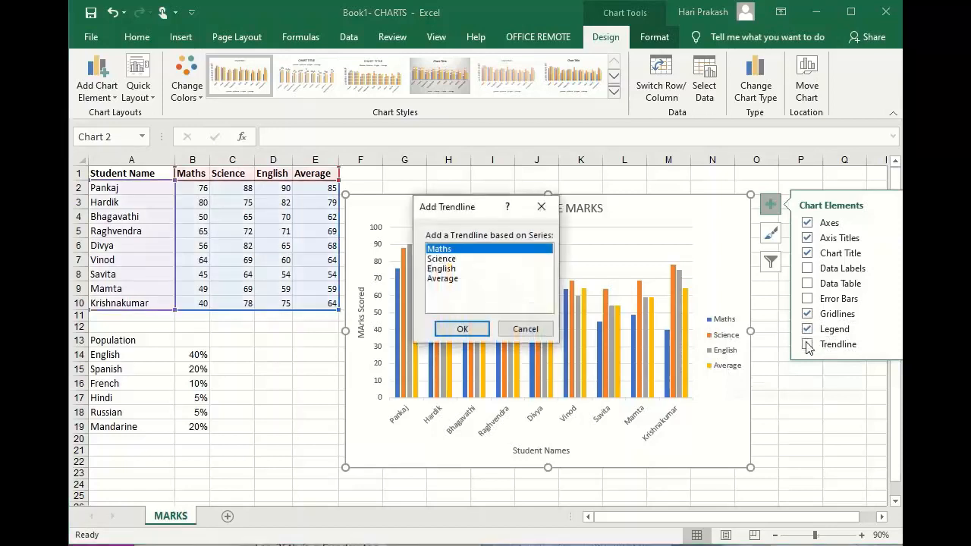
pyautogui.click(452, 281)
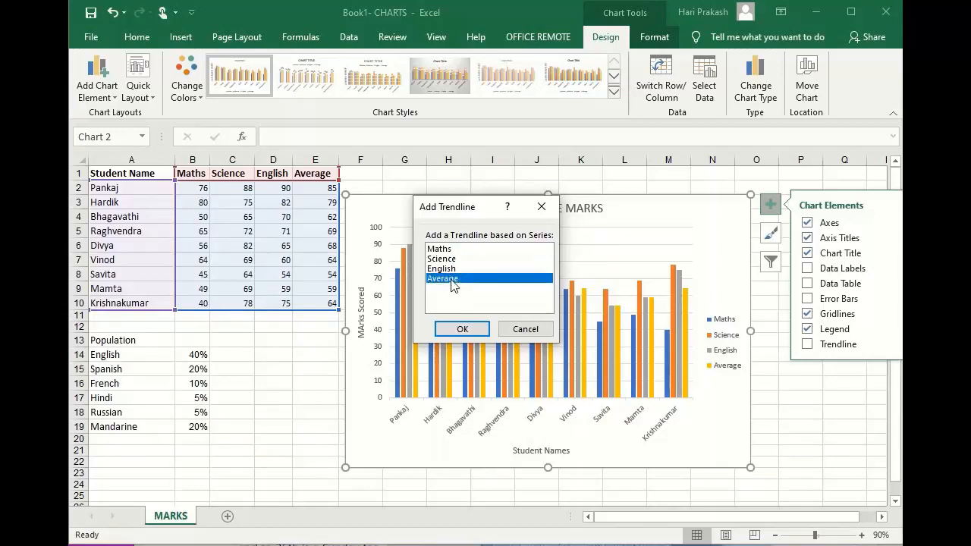
pyautogui.click(461, 330)
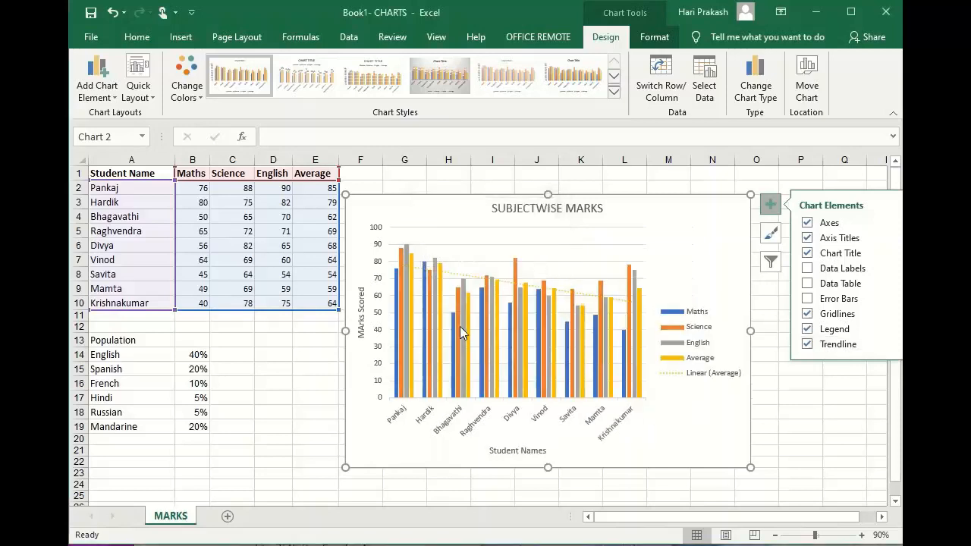
pyautogui.click(450, 275)
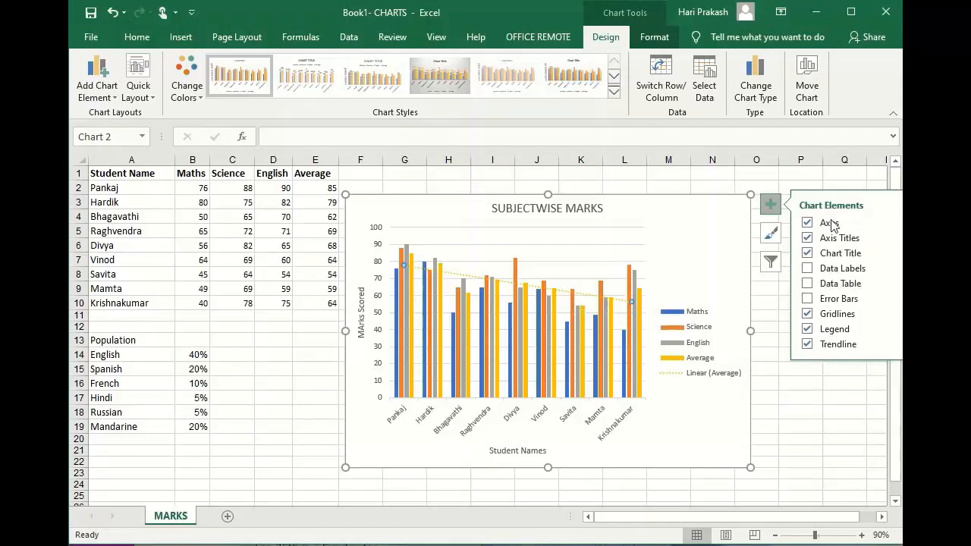
# Examine the further options for the axes, data labels, data table, gridlines, legend and trendline, plus the available chart styles.
pyautogui.click(886, 222)
pyautogui.click(887, 270)
pyautogui.moveTo(631, 268)
pyautogui.moveTo(889, 289)
pyautogui.moveTo(888, 319)
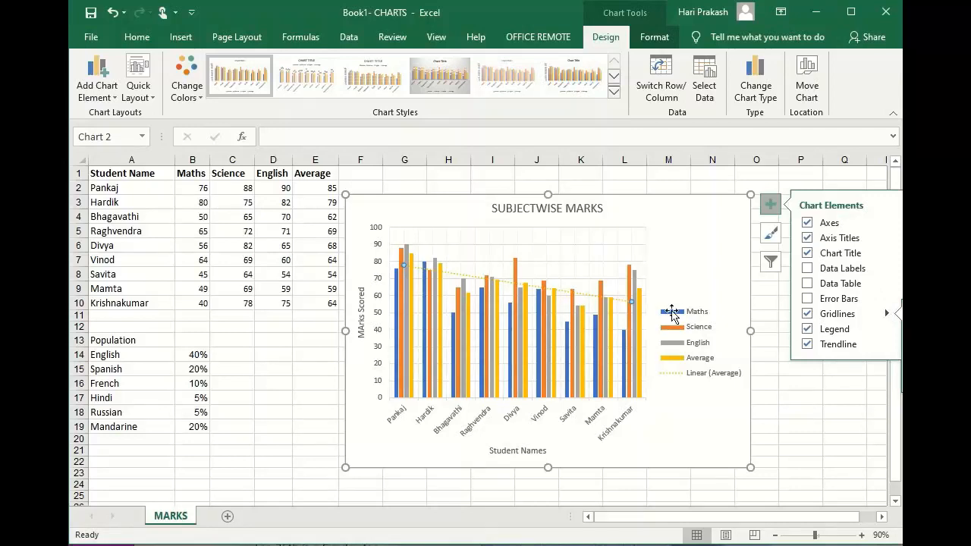
pyautogui.click(460, 227)
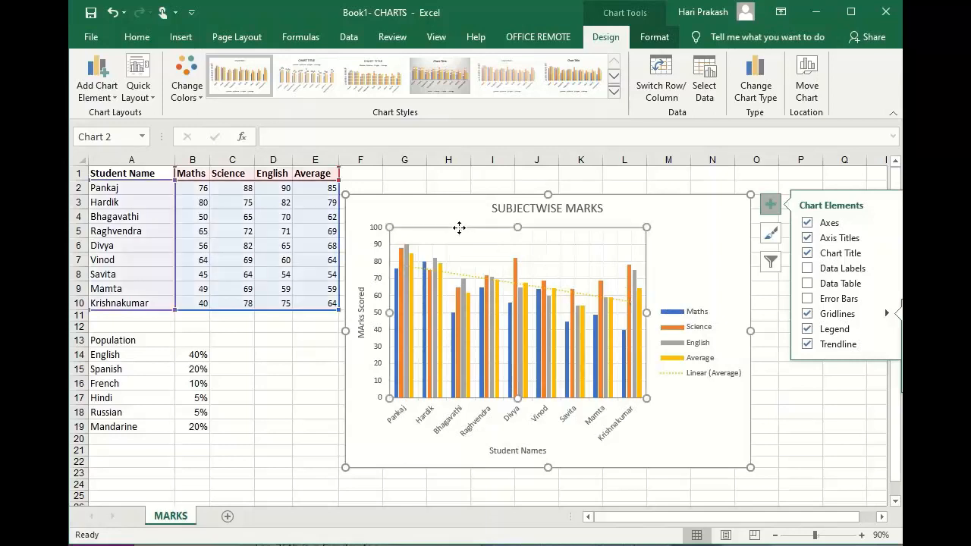
pyautogui.click(468, 246)
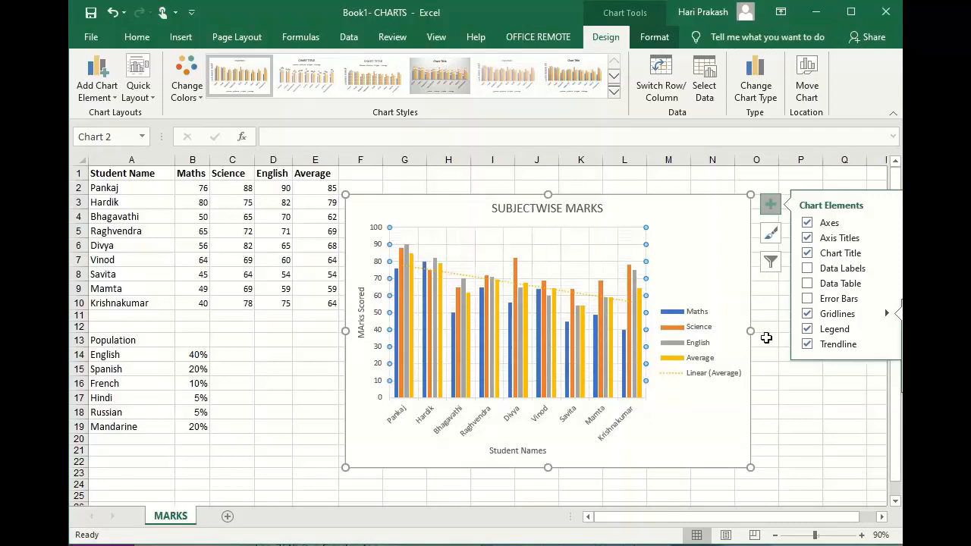
pyautogui.click(888, 314)
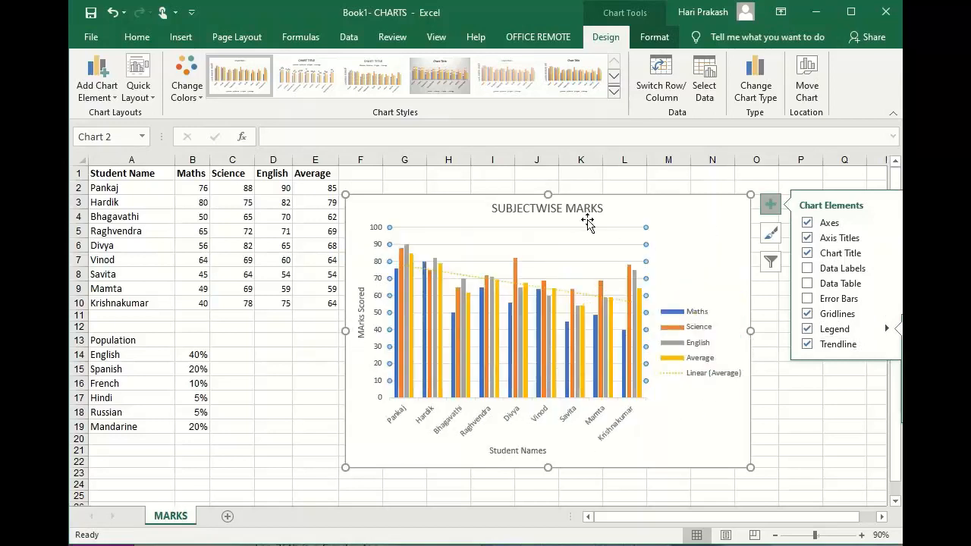
pyautogui.click(888, 345)
pyautogui.click(770, 234)
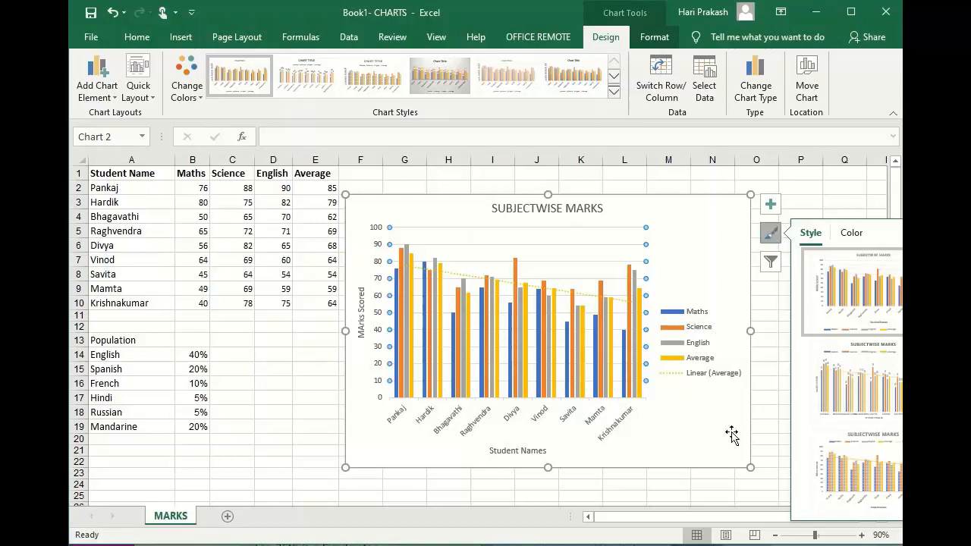
# Browse the chart style gallery from start to end and preview several styles, including Style 4 and Style 6, on the marks chart.
pyautogui.moveTo(657, 518); pyautogui.dragTo(721, 518)
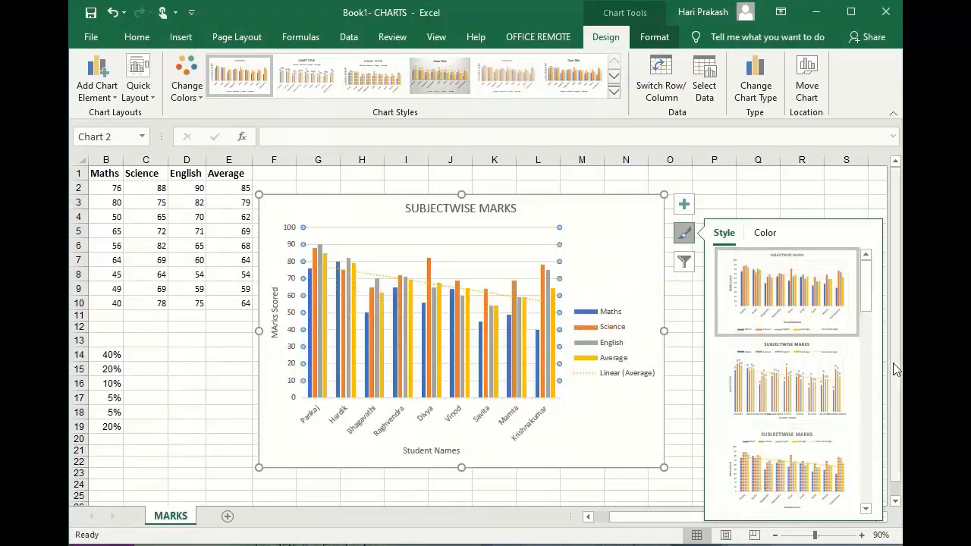
pyautogui.moveTo(869, 273); pyautogui.dragTo(869, 319)
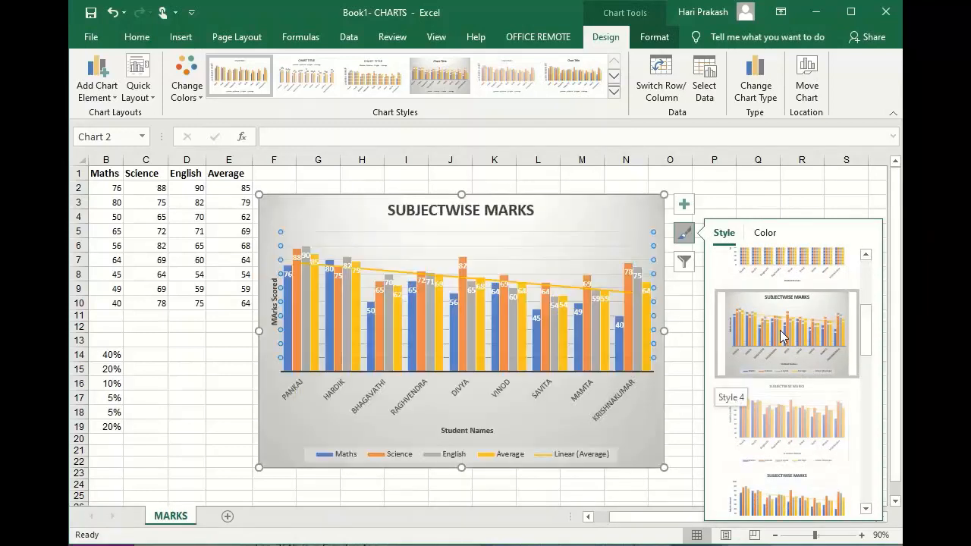
pyautogui.click(768, 487)
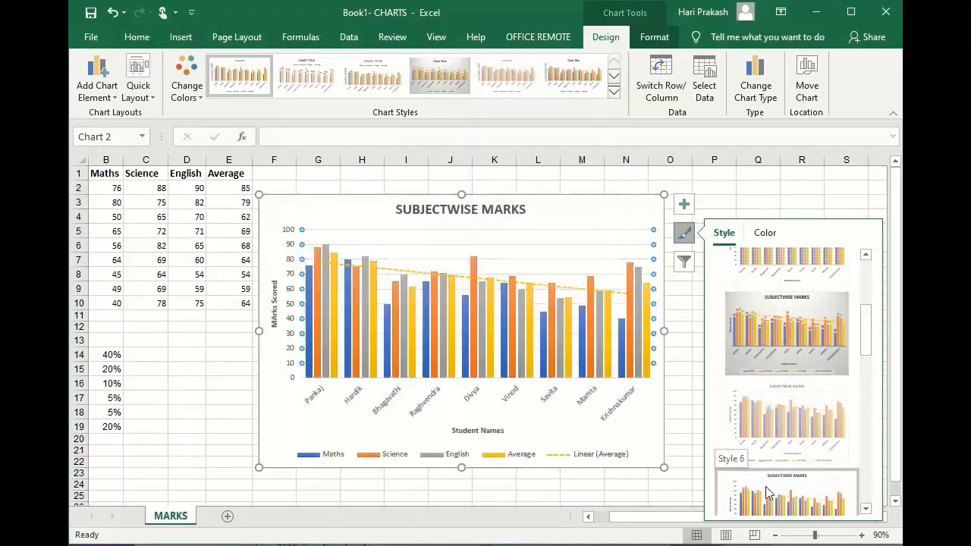
pyautogui.click(766, 493)
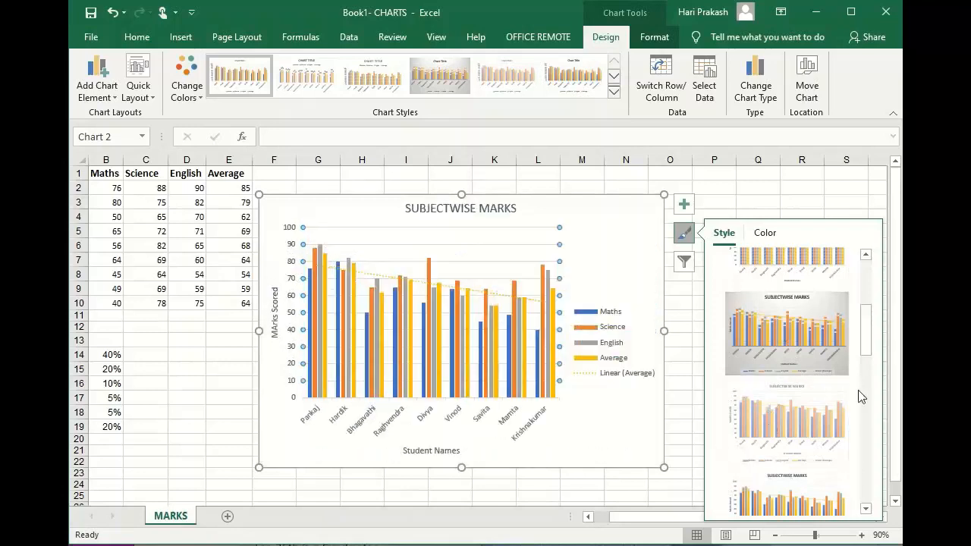
pyautogui.moveTo(865, 356); pyautogui.dragTo(865, 406)
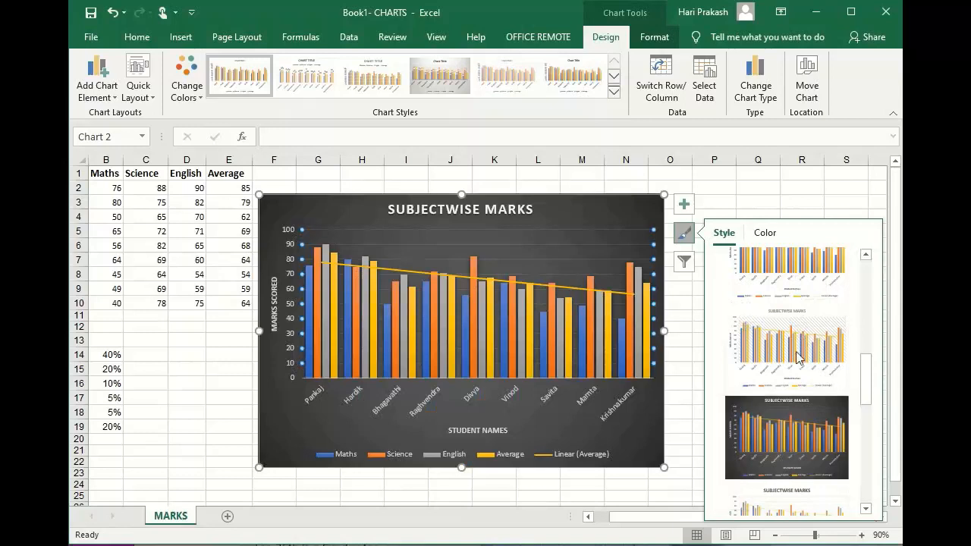
pyautogui.moveTo(867, 380); pyautogui.dragTo(871, 501)
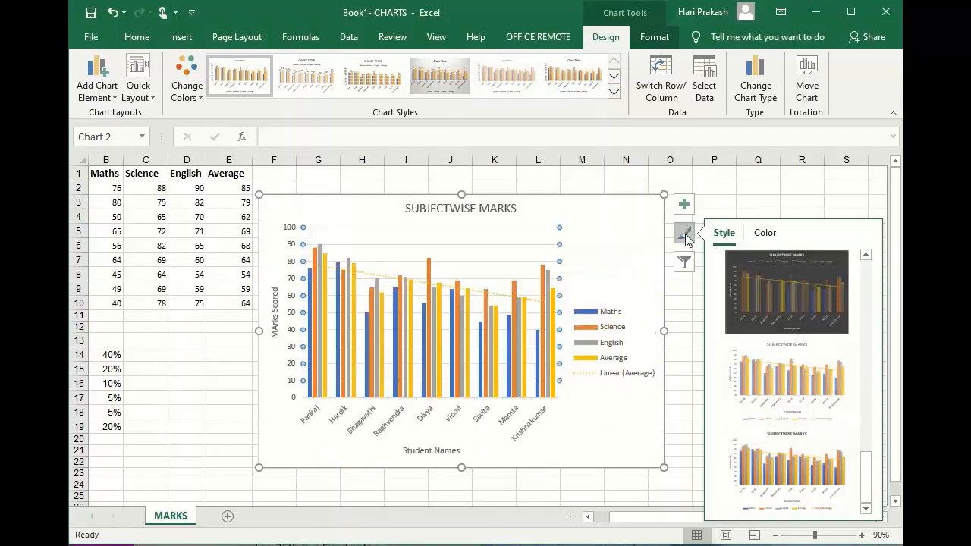
# Apply the fourth Colorful palette (green, blue, yellow, dark green) to the marks chart and look through the remaining monochromatic palettes.
pyautogui.click(763, 237)
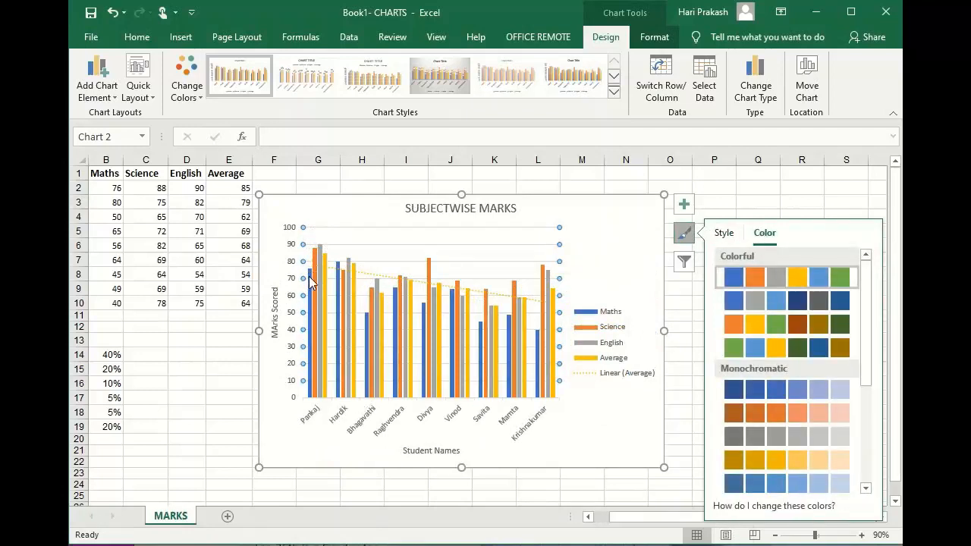
pyautogui.moveTo(311, 279)
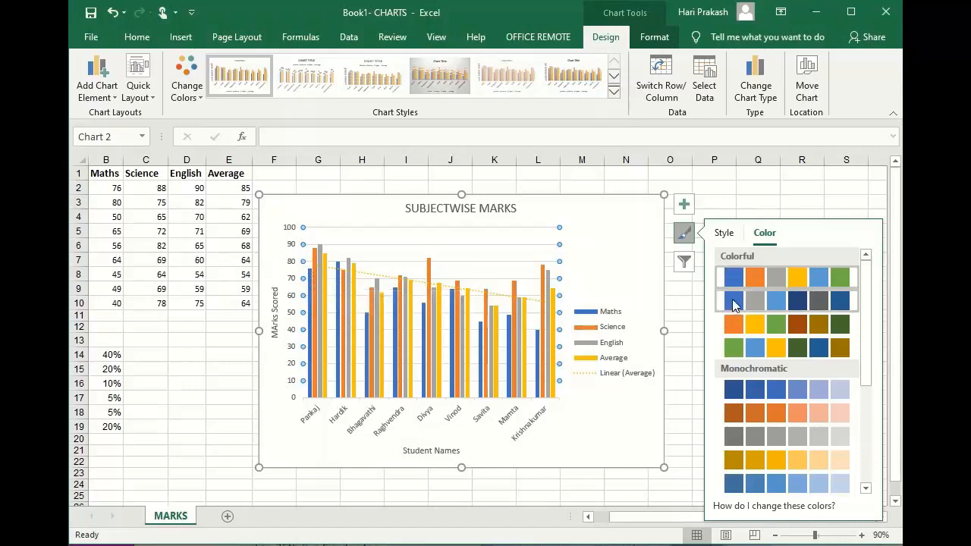
pyautogui.click(732, 352)
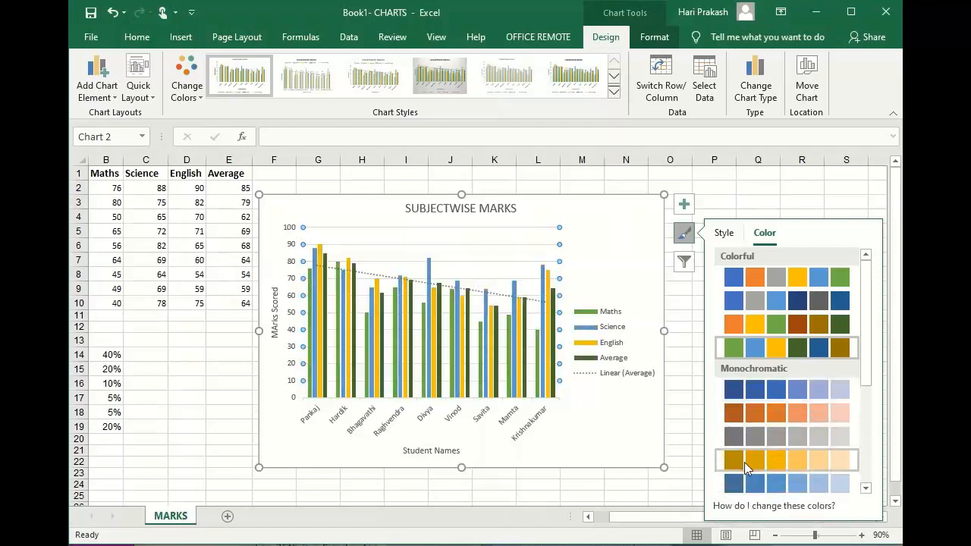
pyautogui.moveTo(868, 341); pyautogui.dragTo(867, 455)
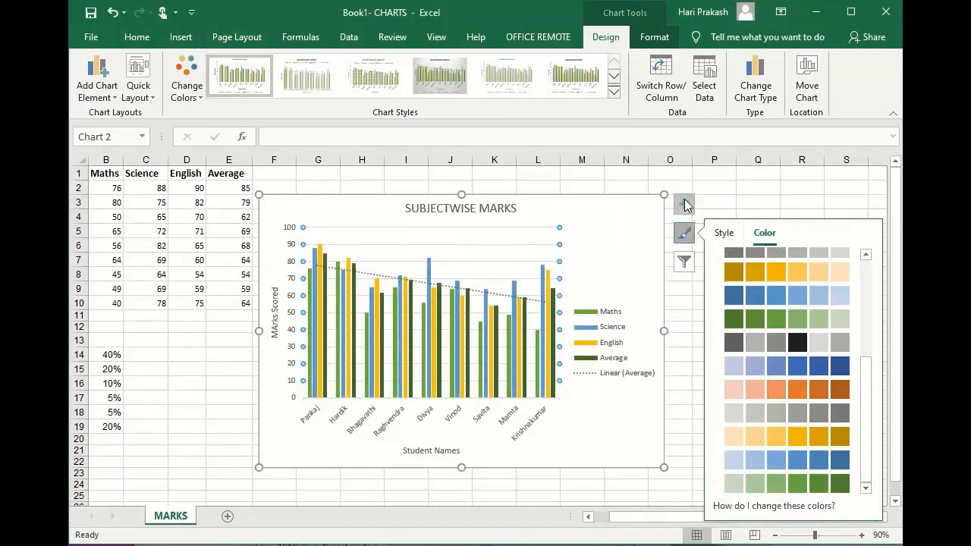
# Filter the Average series out of the marks chart.
pyautogui.click(684, 263)
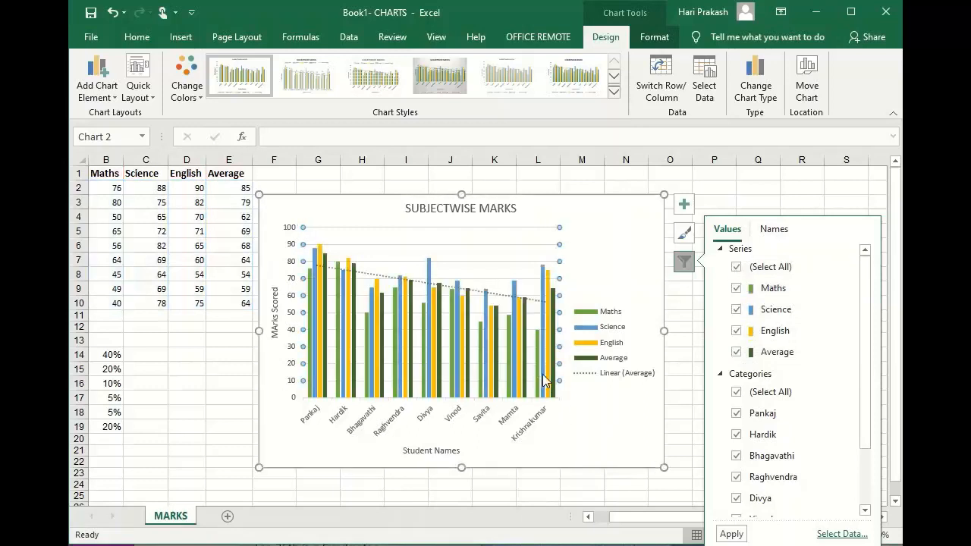
pyautogui.moveTo(556, 379)
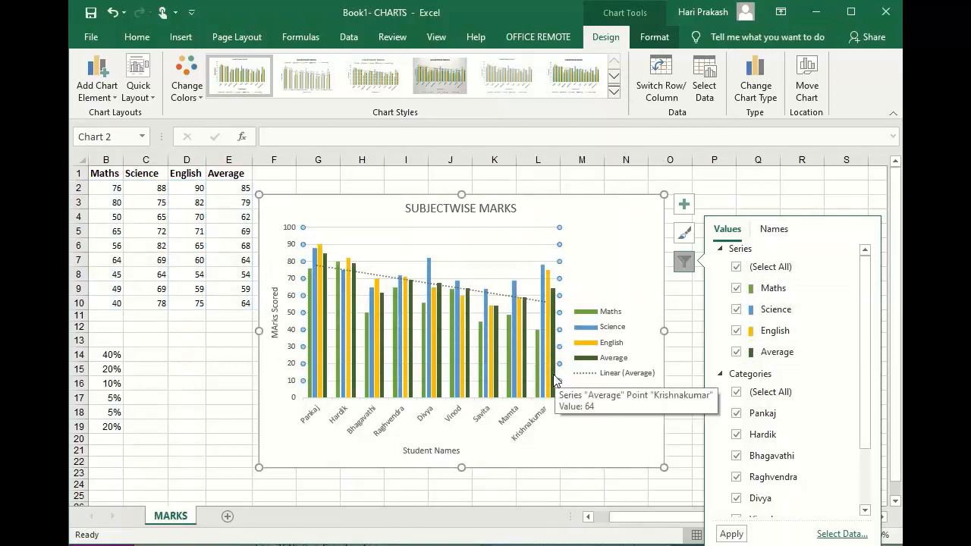
pyautogui.click(737, 352)
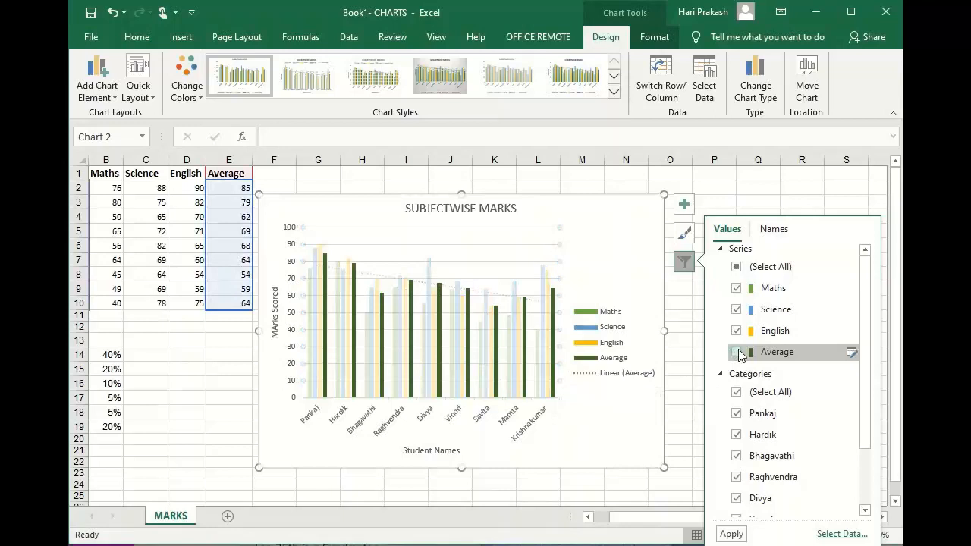
pyautogui.click(730, 534)
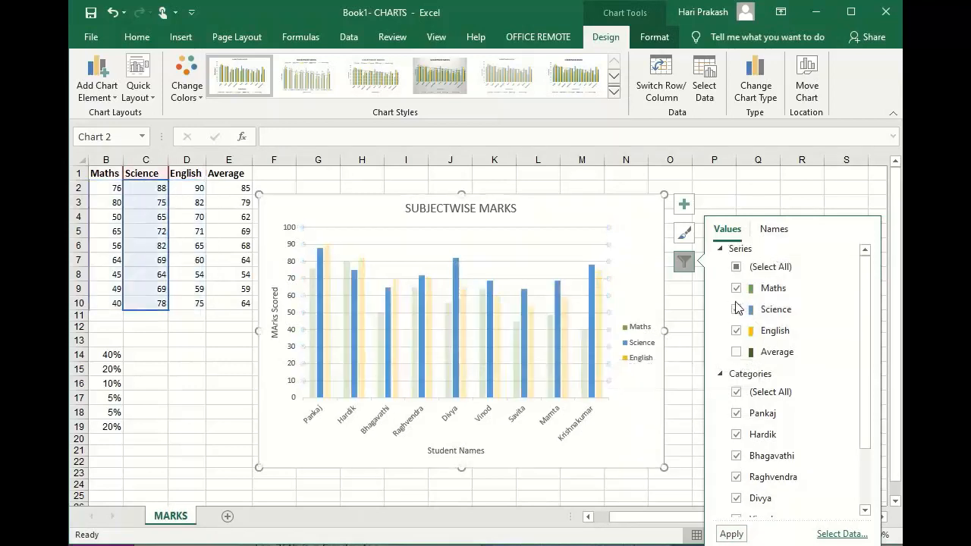
# Bring the Average series back into the marks chart and filter out the Maths series.
pyautogui.click(736, 352)
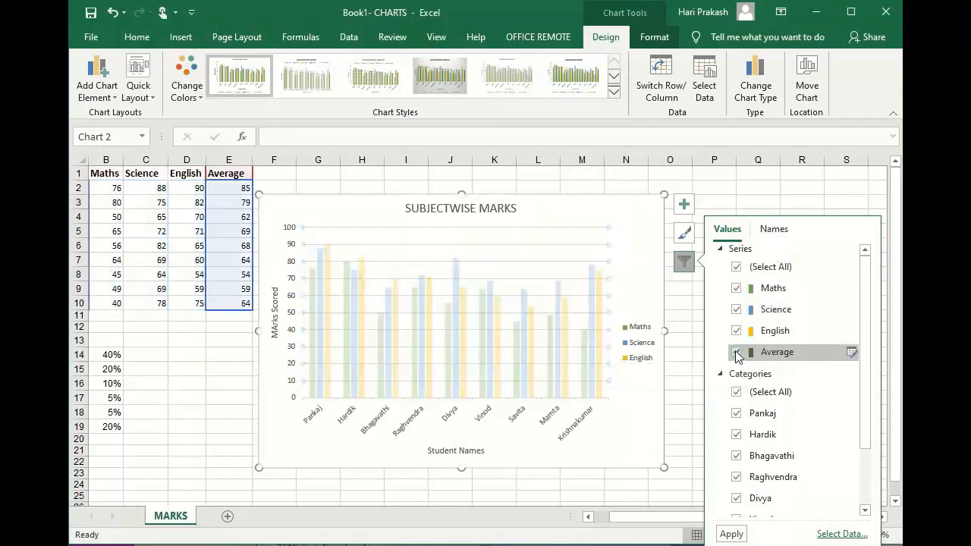
pyautogui.click(736, 288)
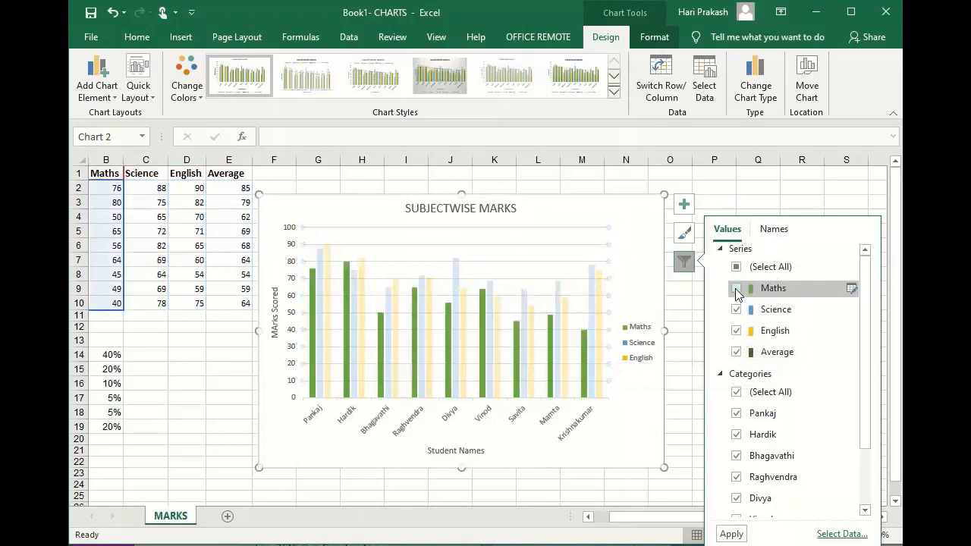
pyautogui.click(730, 534)
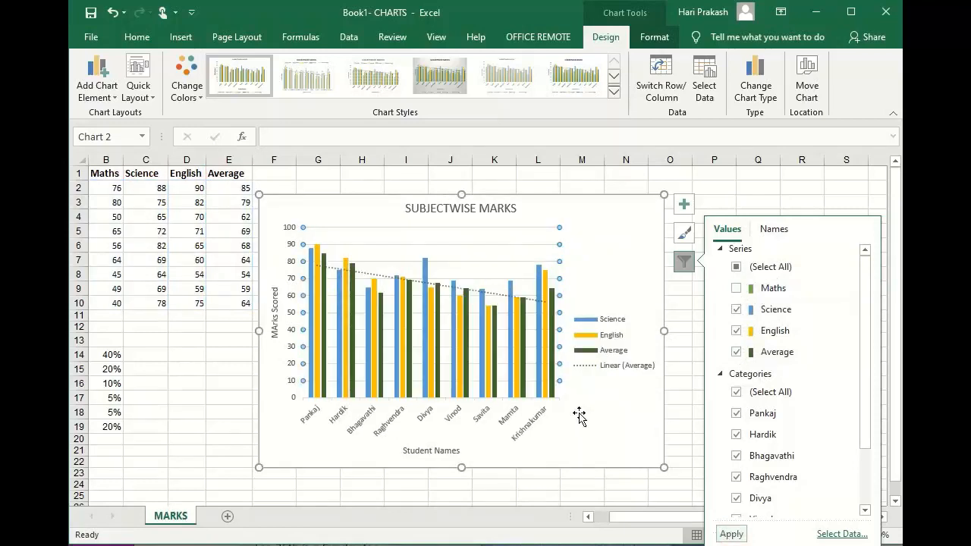
pyautogui.moveTo(541, 285)
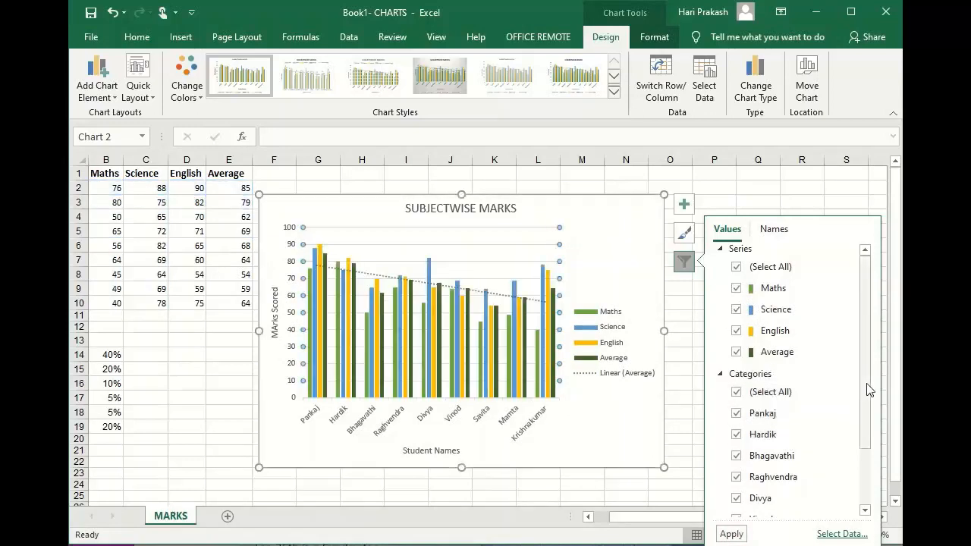
# Filter the first two students out of the marks chart's categories.
pyautogui.moveTo(867, 390); pyautogui.dragTo(867, 448)
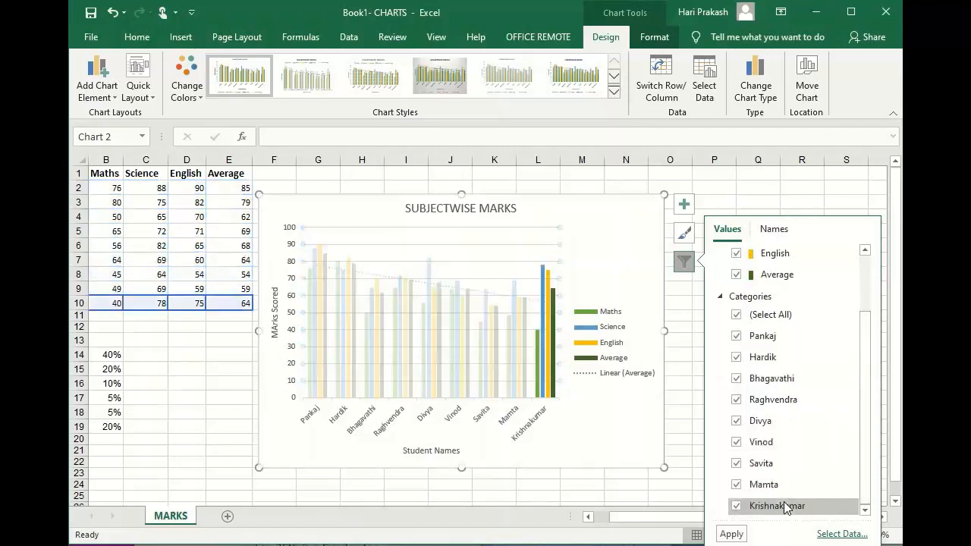
pyautogui.click(736, 336)
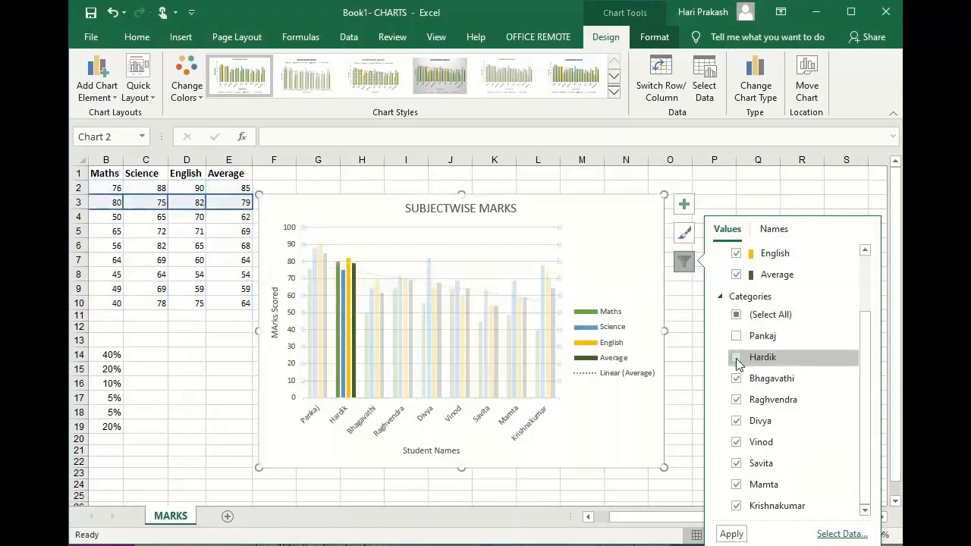
pyautogui.click(736, 358)
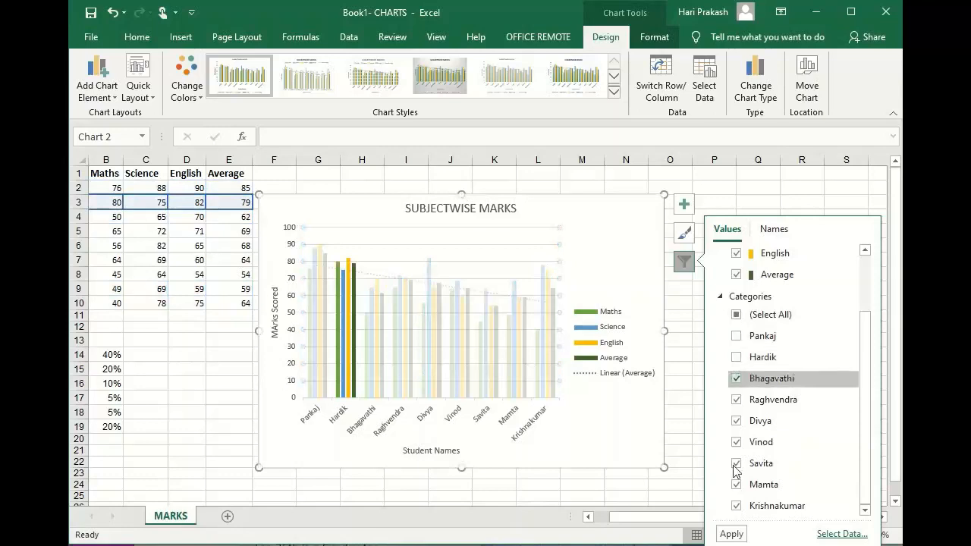
pyautogui.click(730, 533)
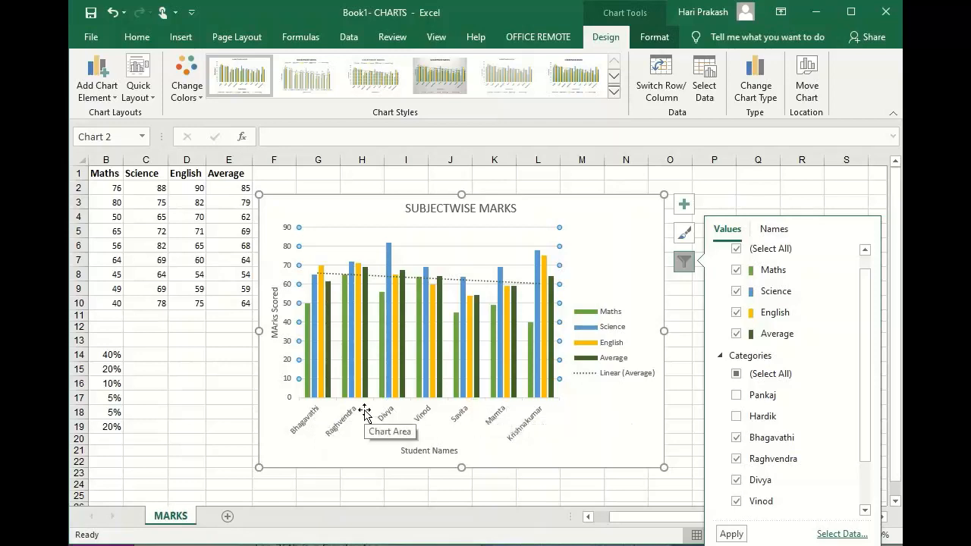
# Restore the first two students in the marks chart, check the category list, and close the chart filters.
pyautogui.click(742, 395)
pyautogui.click(740, 416)
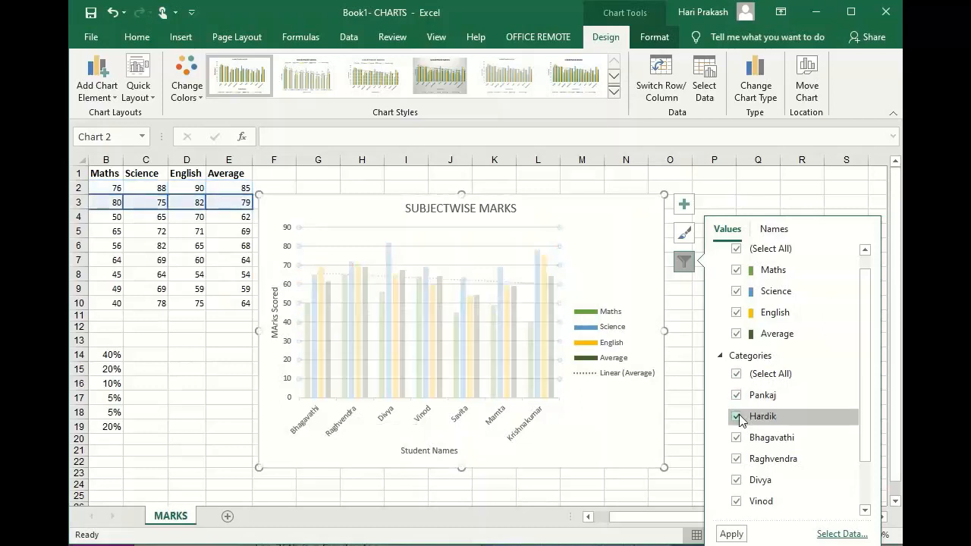
pyautogui.click(730, 534)
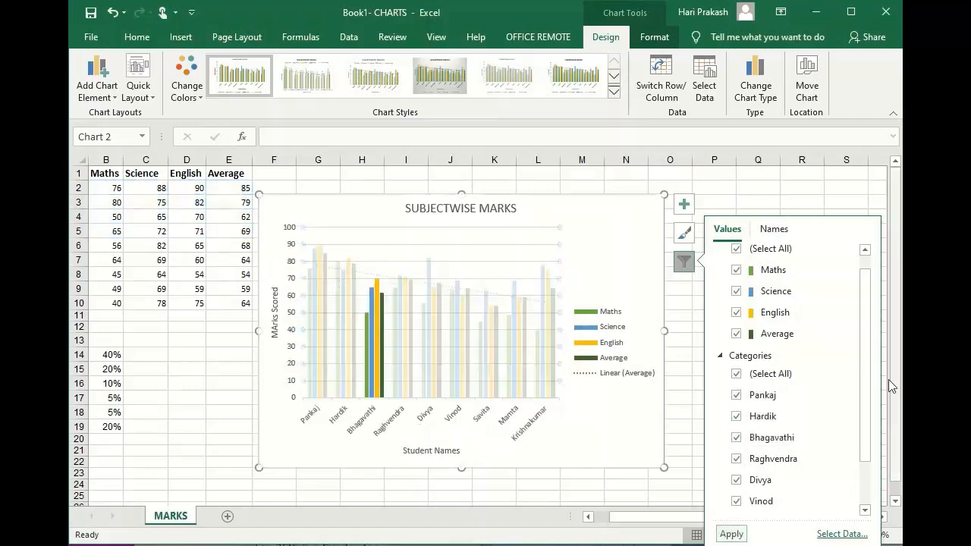
pyautogui.moveTo(860, 370); pyautogui.dragTo(867, 452)
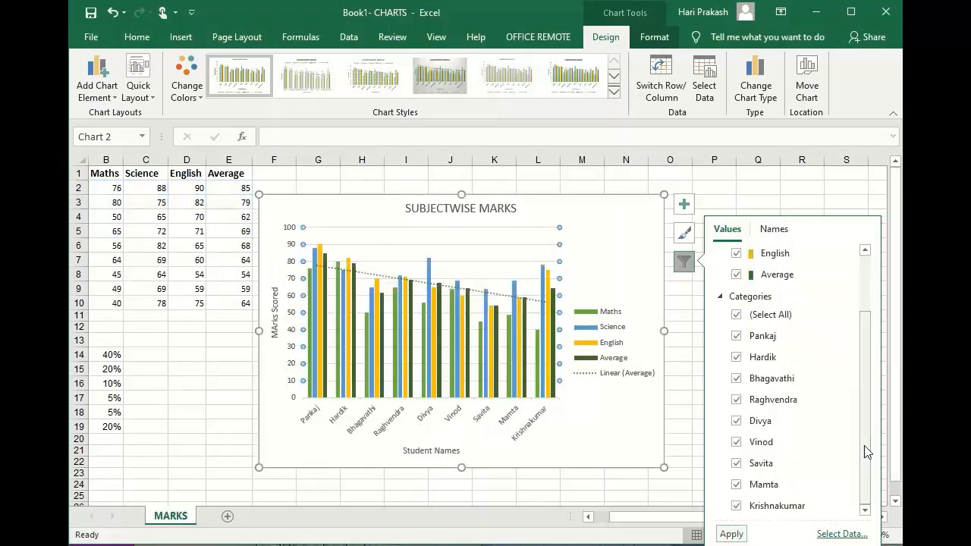
pyautogui.click(688, 326)
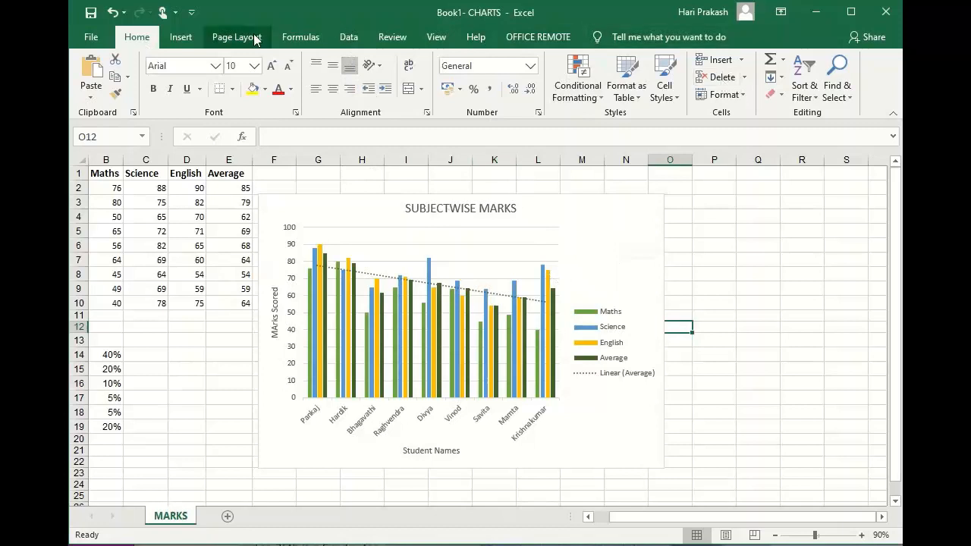
# Change the marks chart to a 3-D Clustered Column chart.
pyautogui.click(180, 39)
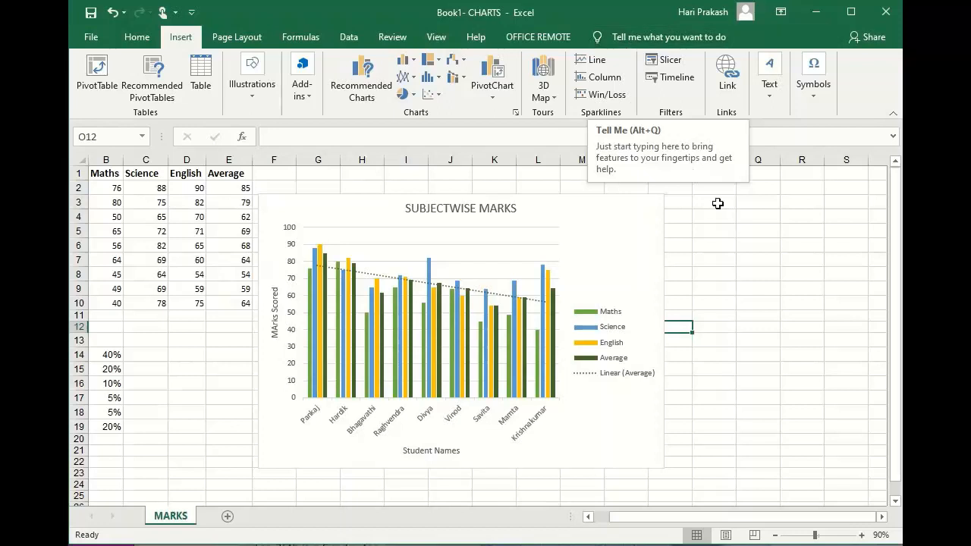
pyautogui.click(590, 230)
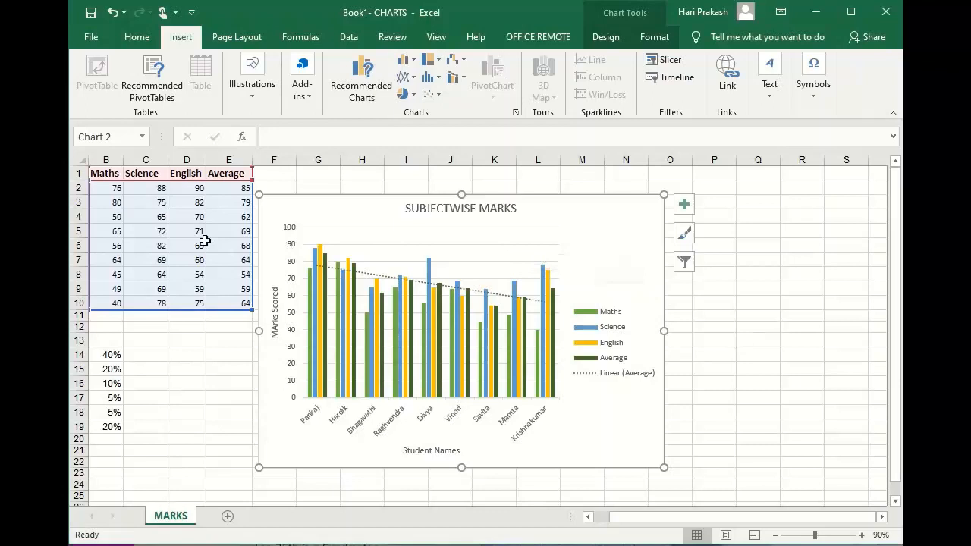
pyautogui.click(413, 60)
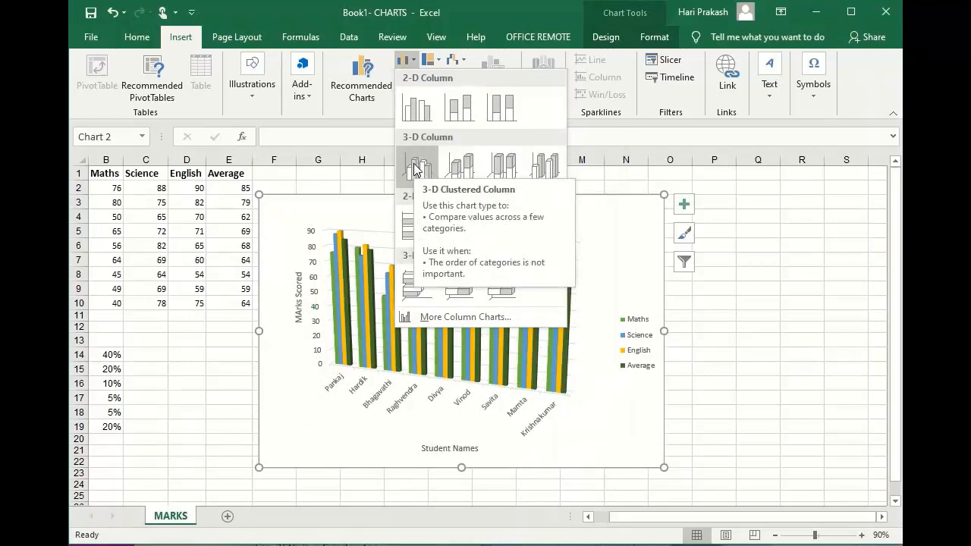
pyautogui.click(415, 166)
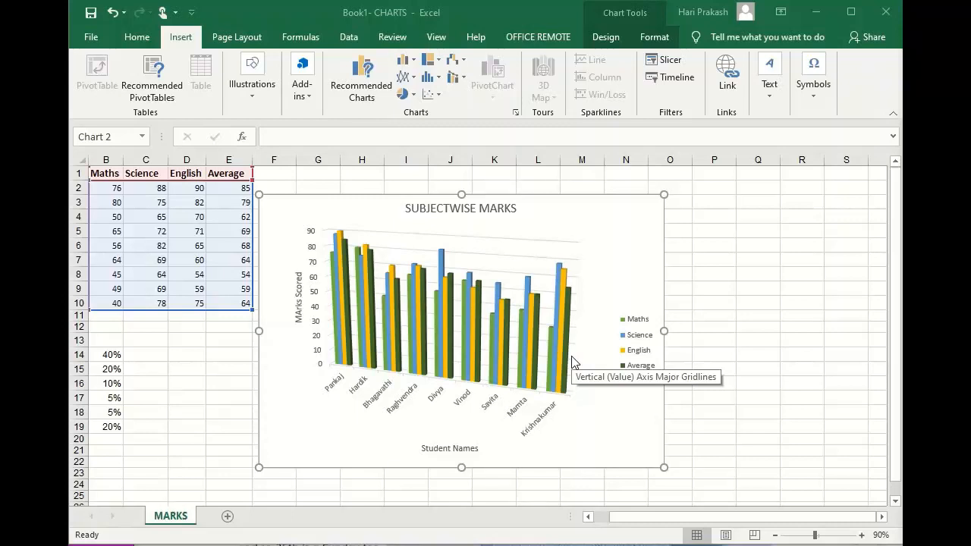
# Change the marks chart to a 2-D Stacked Column chart and inspect the subject segments of the first and last students.
pyautogui.click(406, 60)
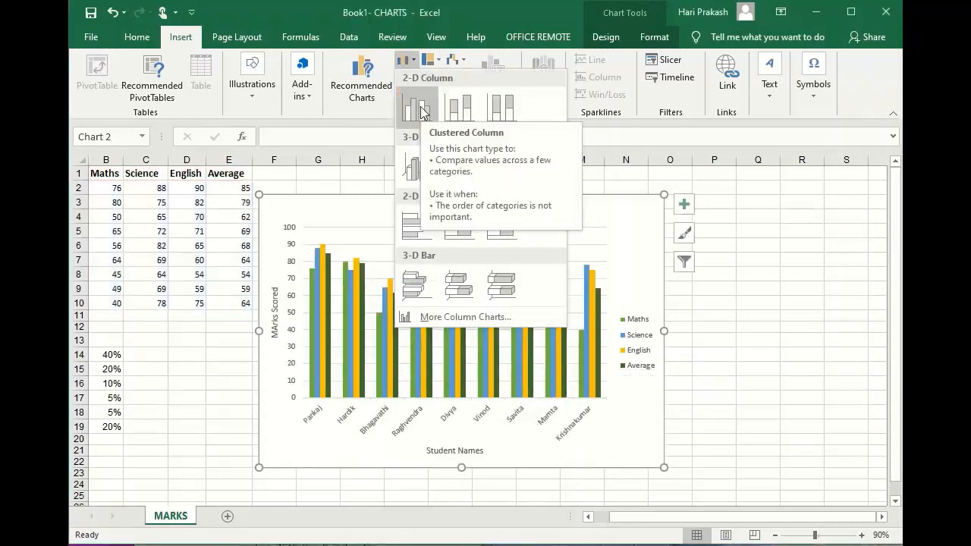
pyautogui.click(465, 110)
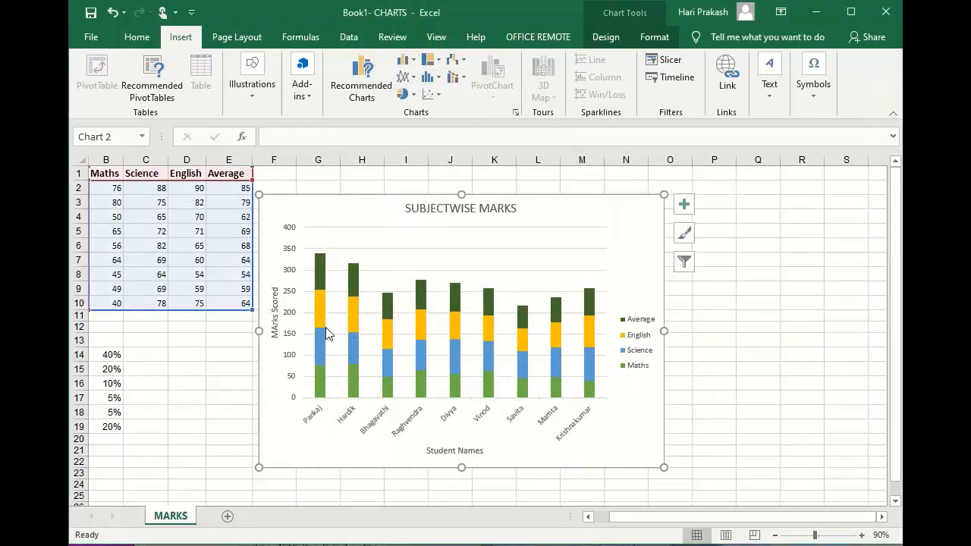
pyautogui.click(405, 263)
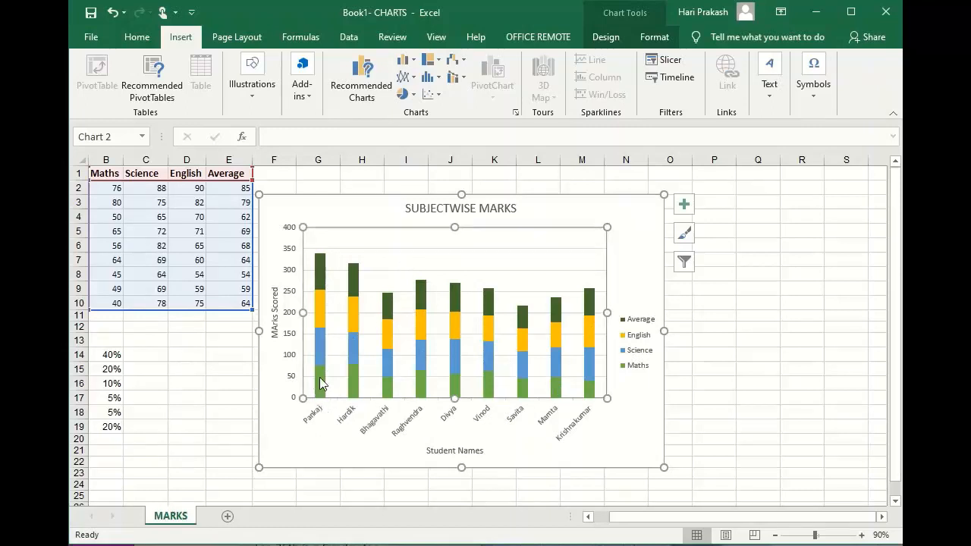
pyautogui.moveTo(322, 383)
pyautogui.moveTo(593, 394)
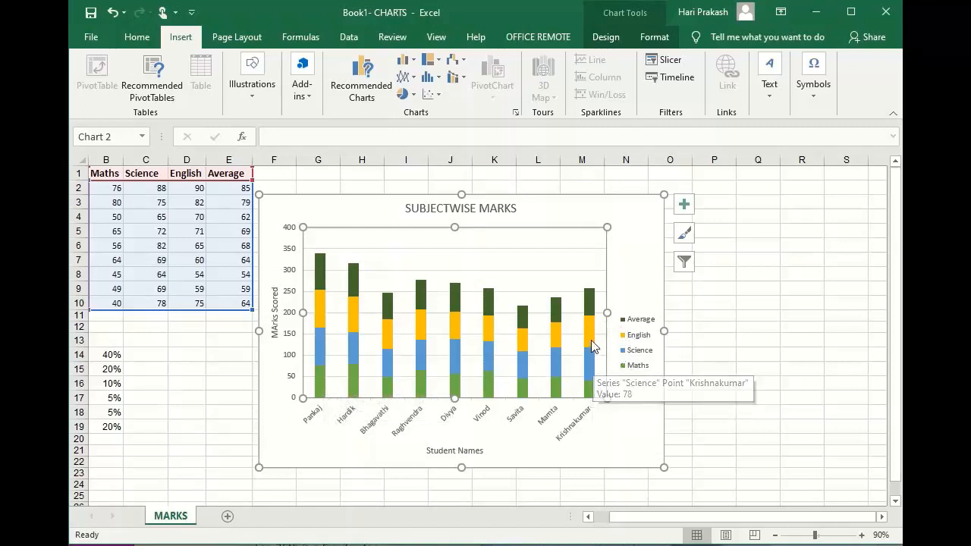
pyautogui.moveTo(591, 337)
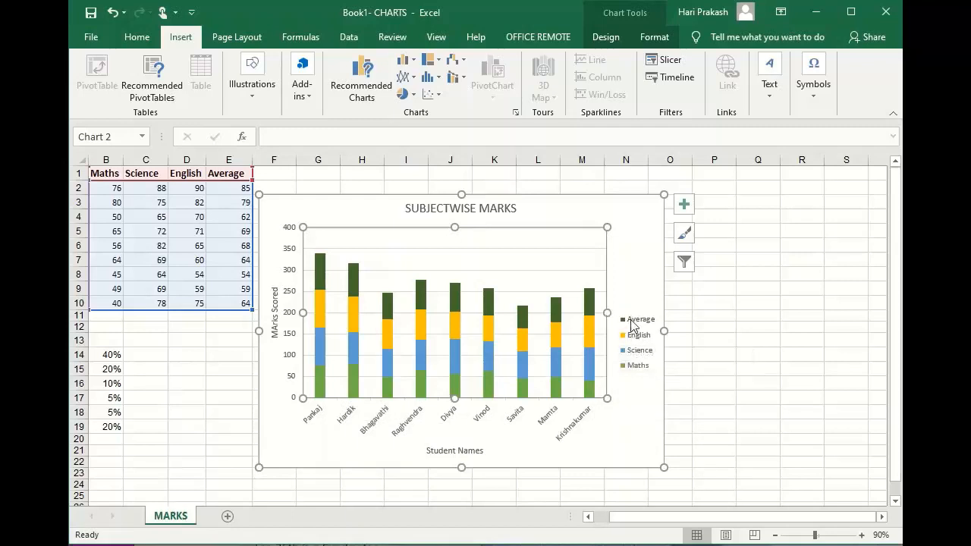
# Examine the subject segments and value tips of the first three students' columns in the 2-D stacked marks chart.
pyautogui.moveTo(590, 311)
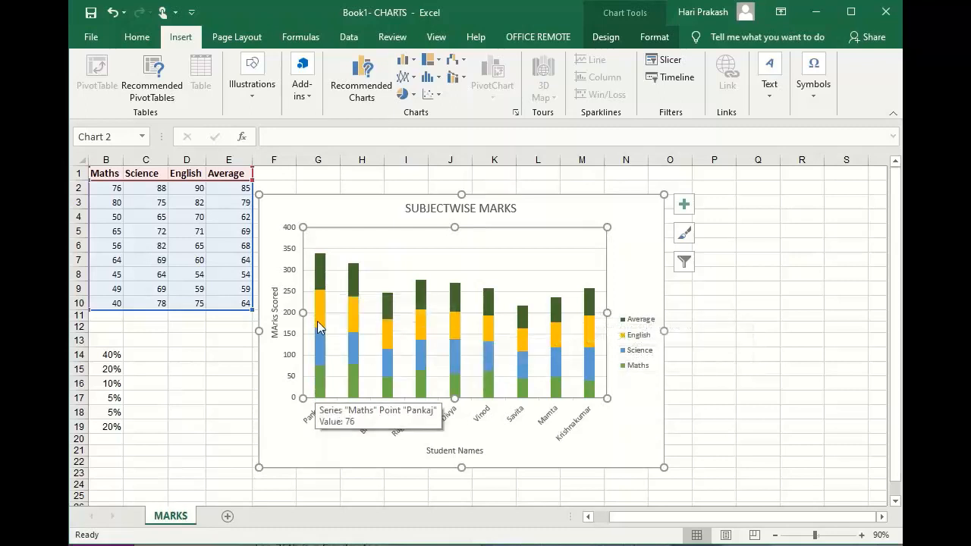
pyautogui.moveTo(320, 343)
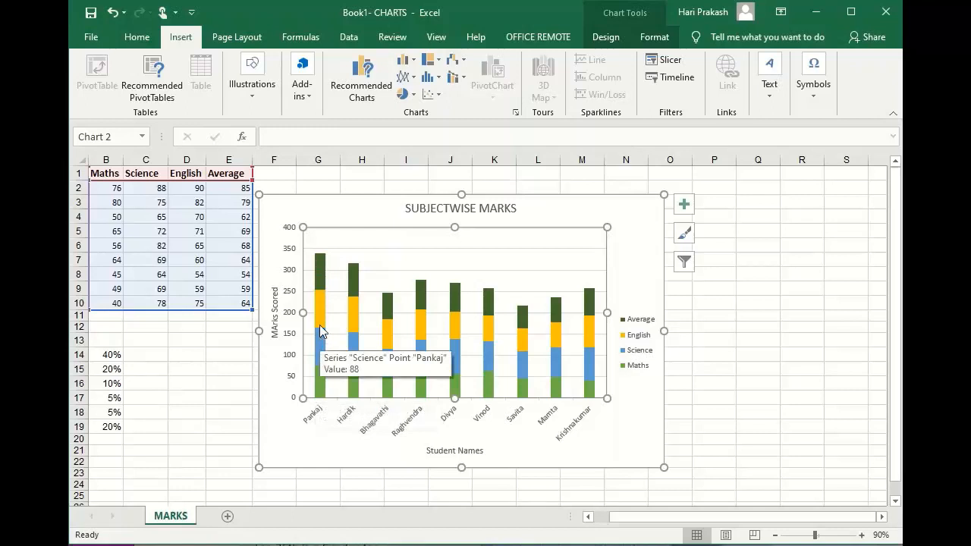
pyautogui.moveTo(325, 283)
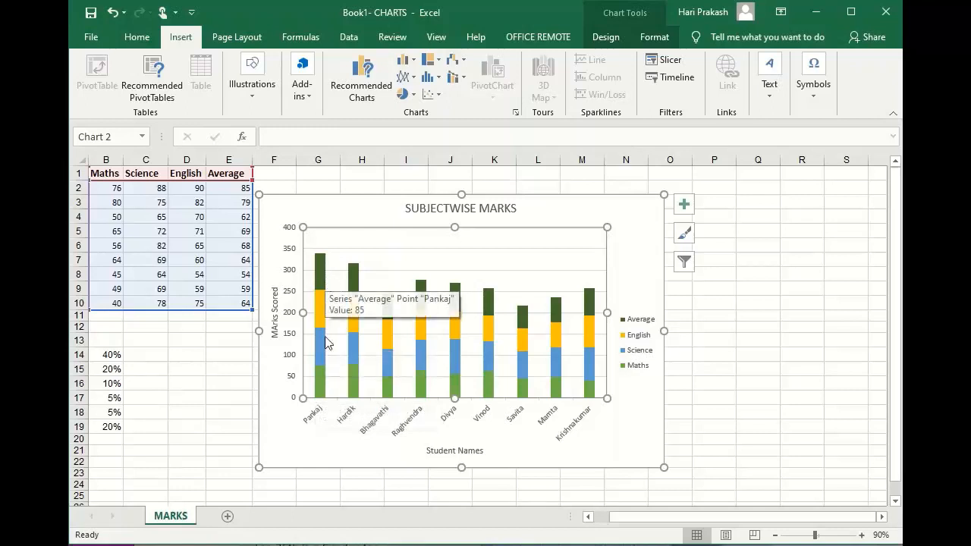
pyautogui.moveTo(356, 344)
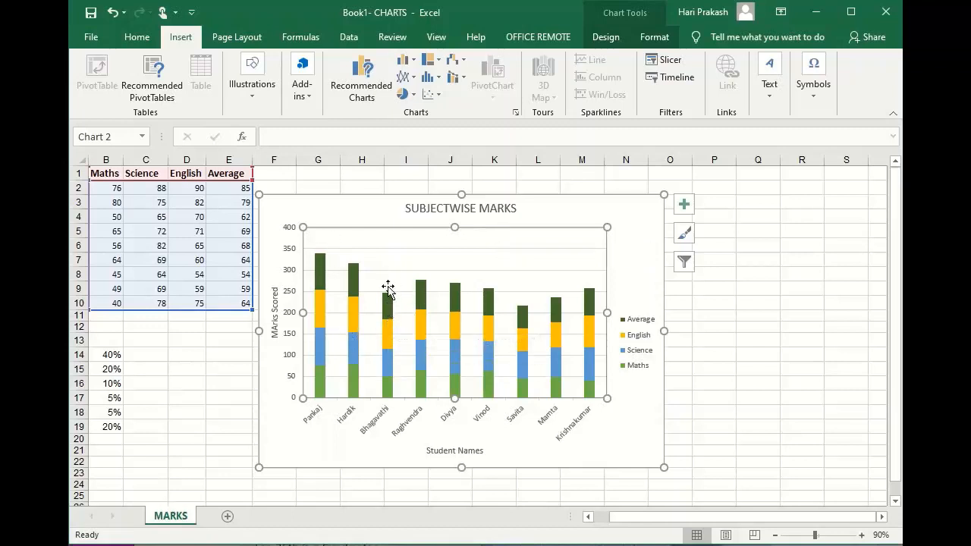
pyautogui.moveTo(390, 308)
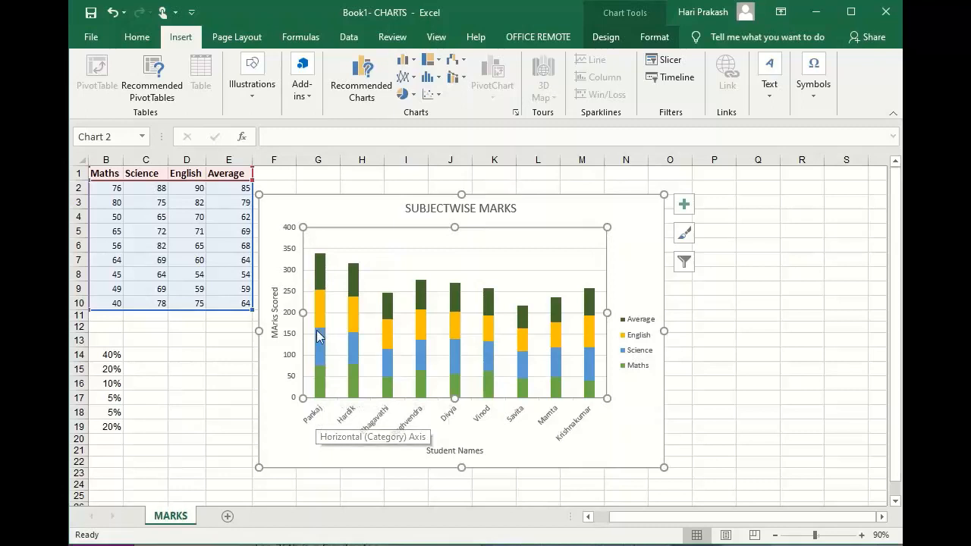
pyautogui.moveTo(320, 386)
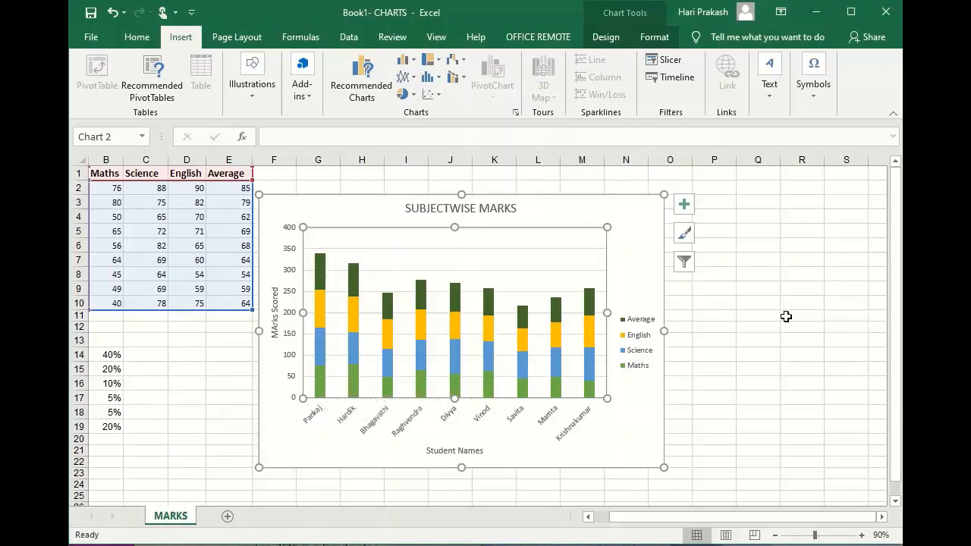
# Change the marks chart to a 3-D Stacked Column chart and inspect the last student's column.
pyautogui.click(414, 60)
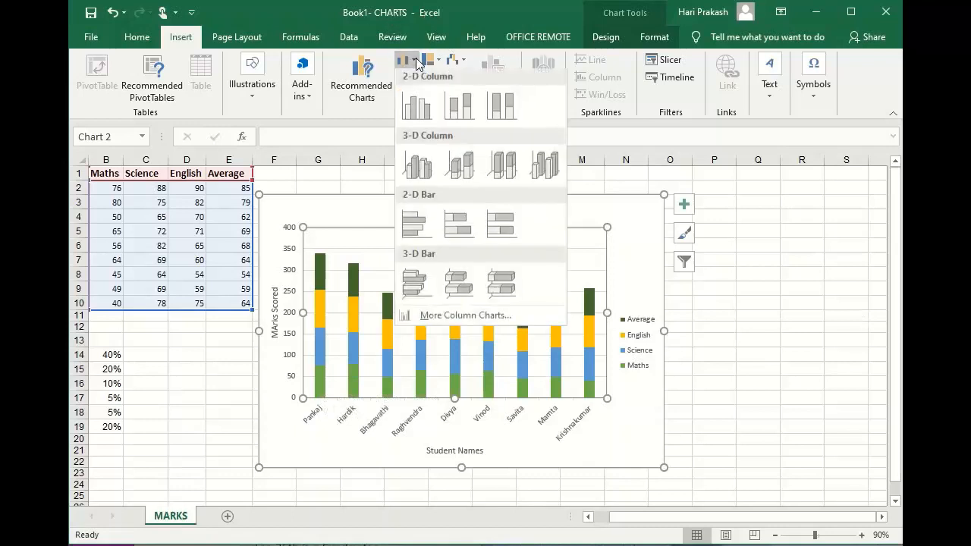
pyautogui.click(459, 170)
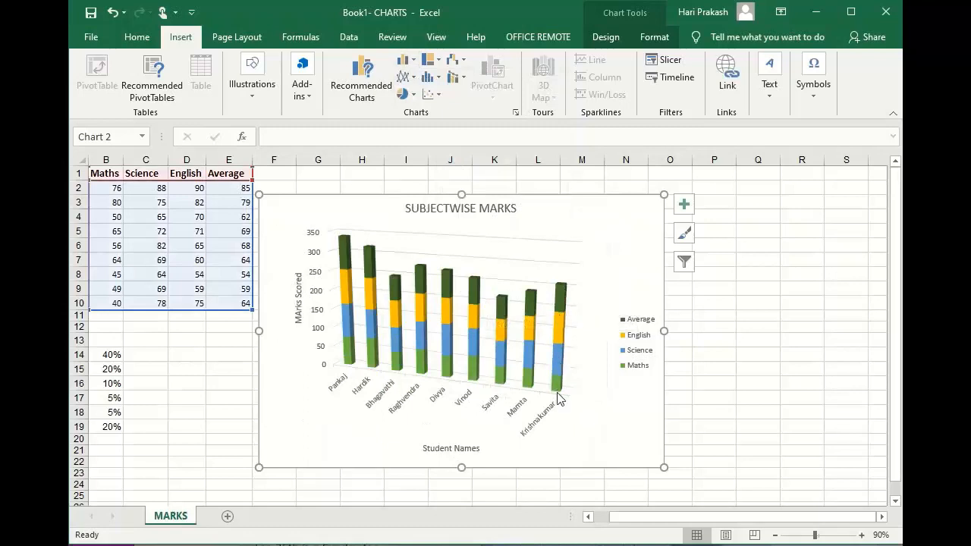
pyautogui.moveTo(561, 383)
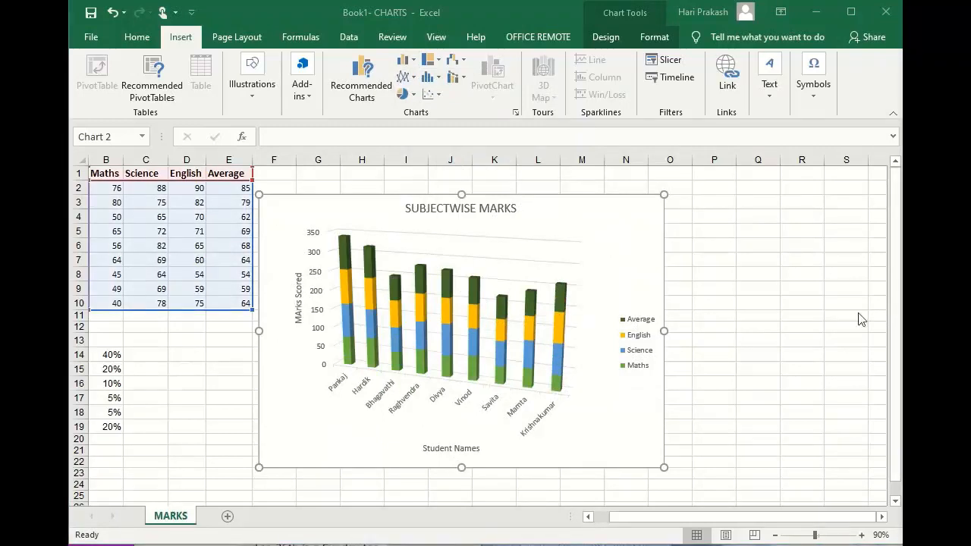
# Change the marks chart to a 2-D 100% Stacked Column chart and inspect the subject shares of the first three students.
pyautogui.click(414, 60)
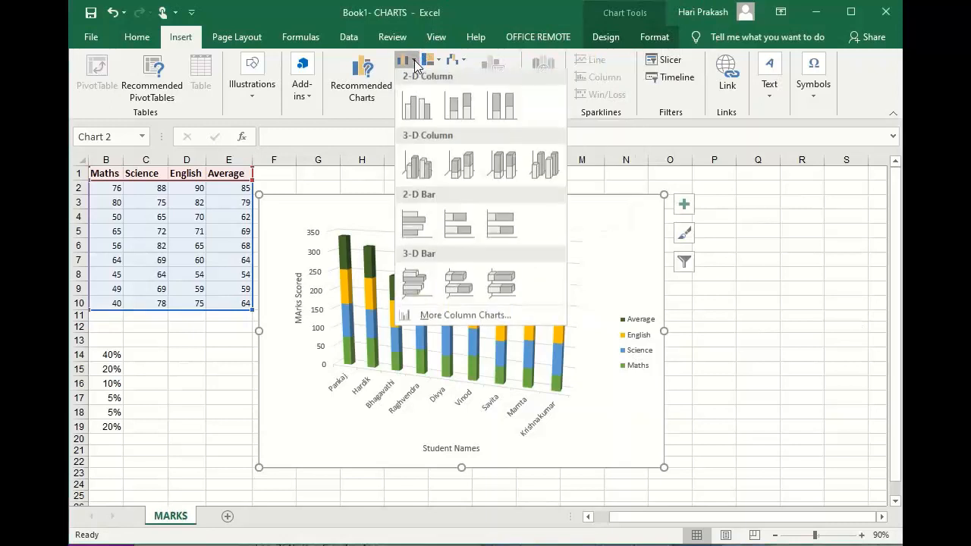
pyautogui.click(512, 104)
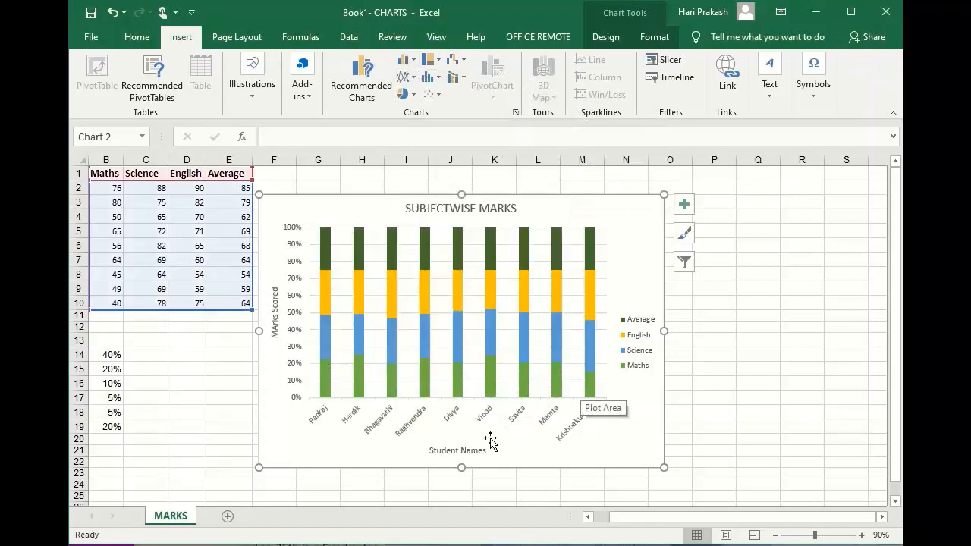
pyautogui.moveTo(328, 240)
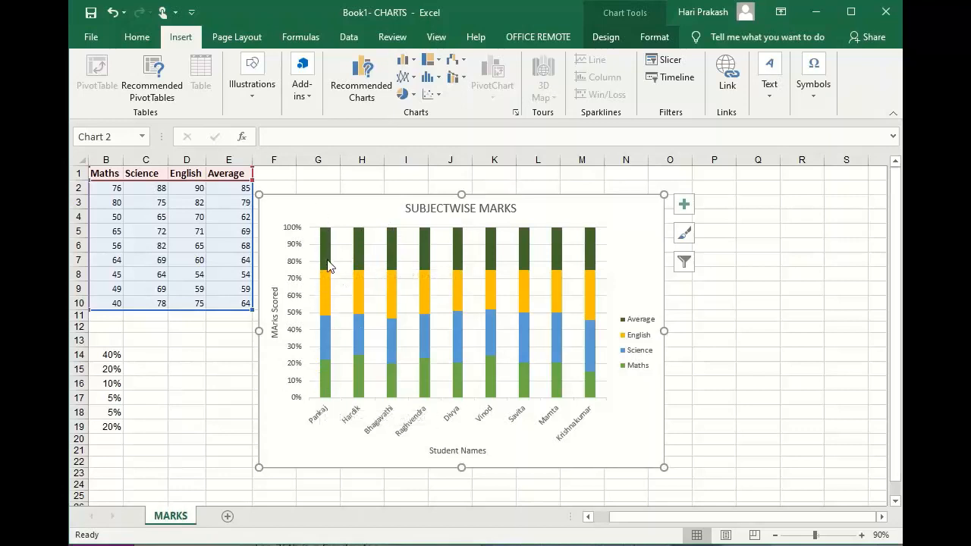
pyautogui.moveTo(329, 314)
pyautogui.moveTo(394, 329)
pyautogui.moveTo(359, 332)
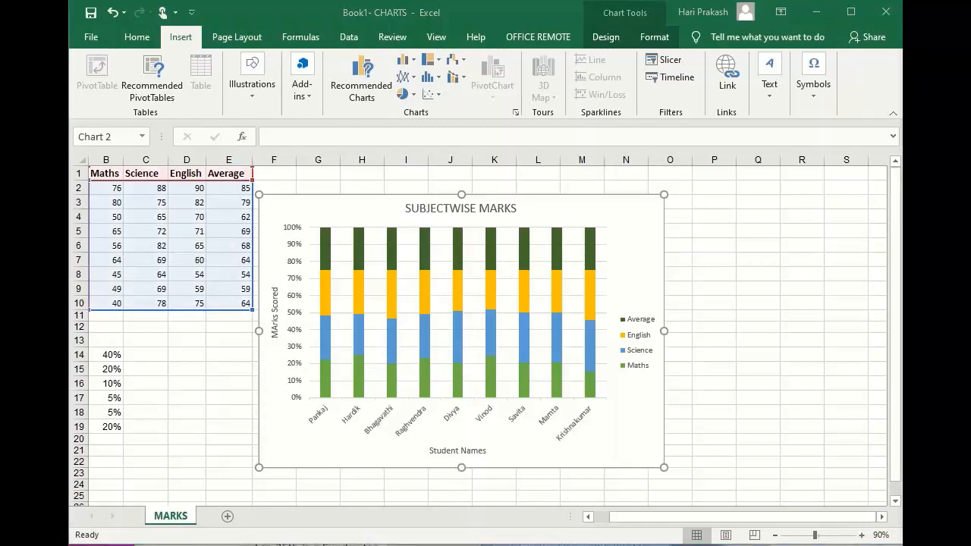
# Change the marks chart to a 3-D 100% Stacked Column chart and inspect the segments of the last and first students.
pyautogui.click(413, 61)
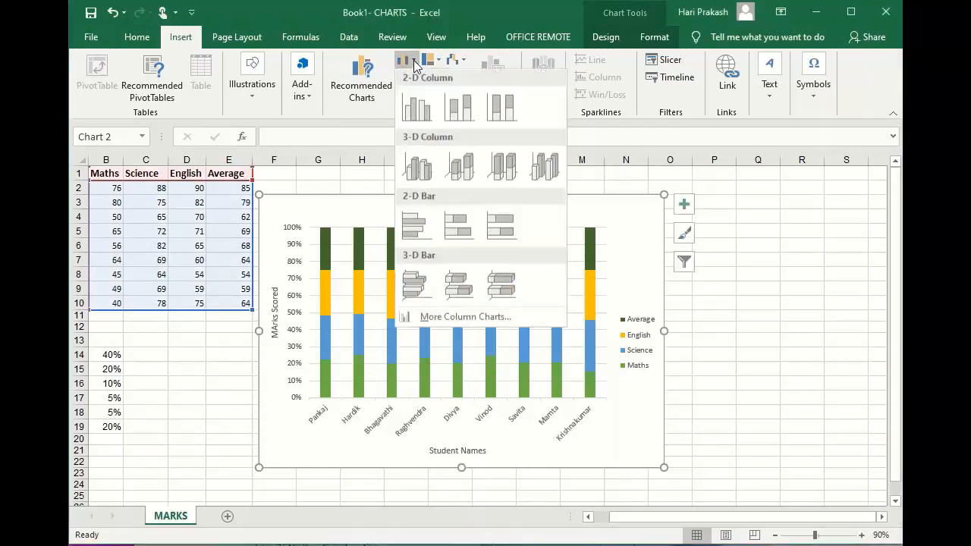
pyautogui.click(509, 167)
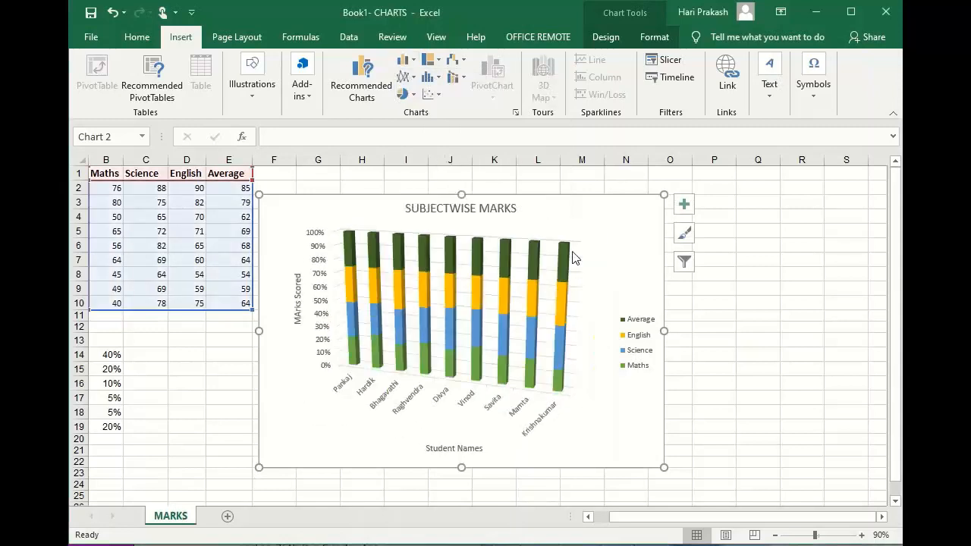
pyautogui.moveTo(561, 354)
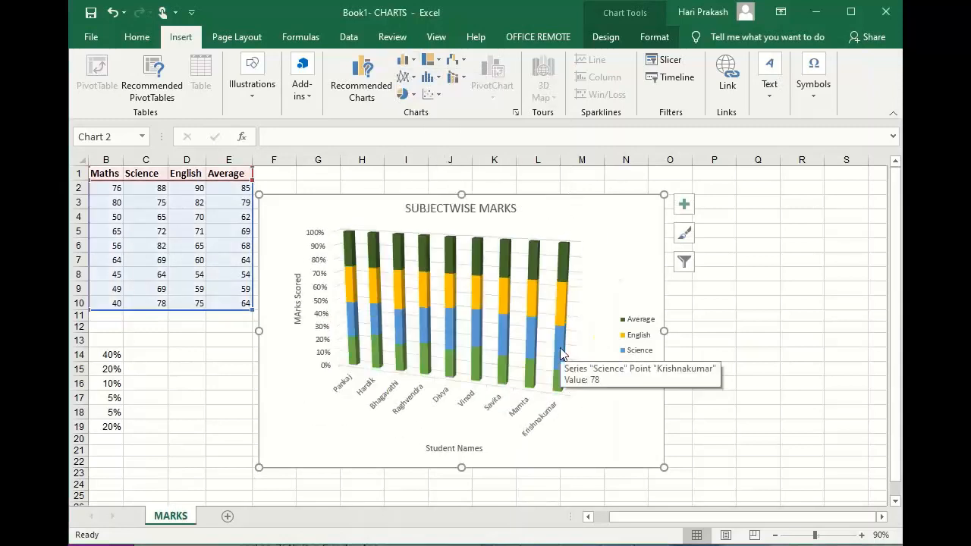
pyautogui.moveTo(561, 278)
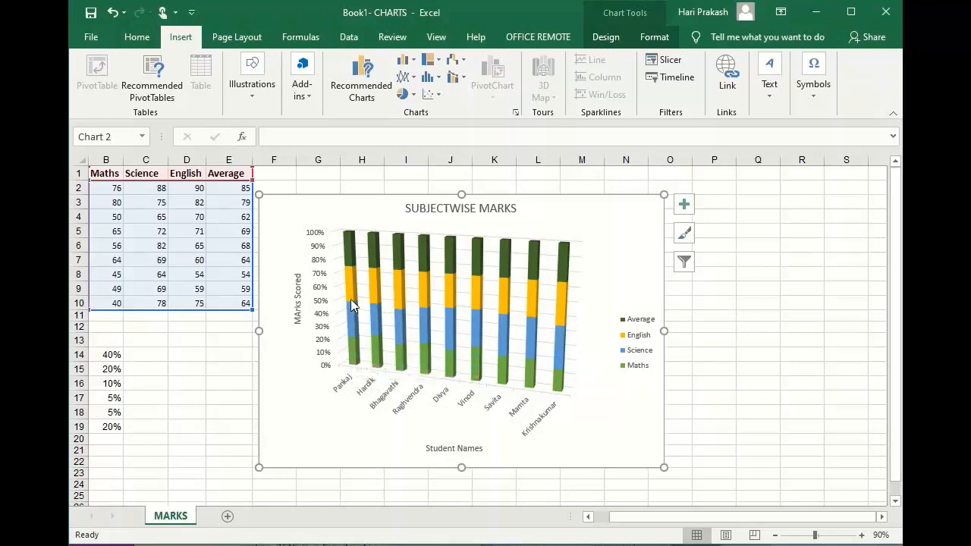
pyautogui.moveTo(351, 299)
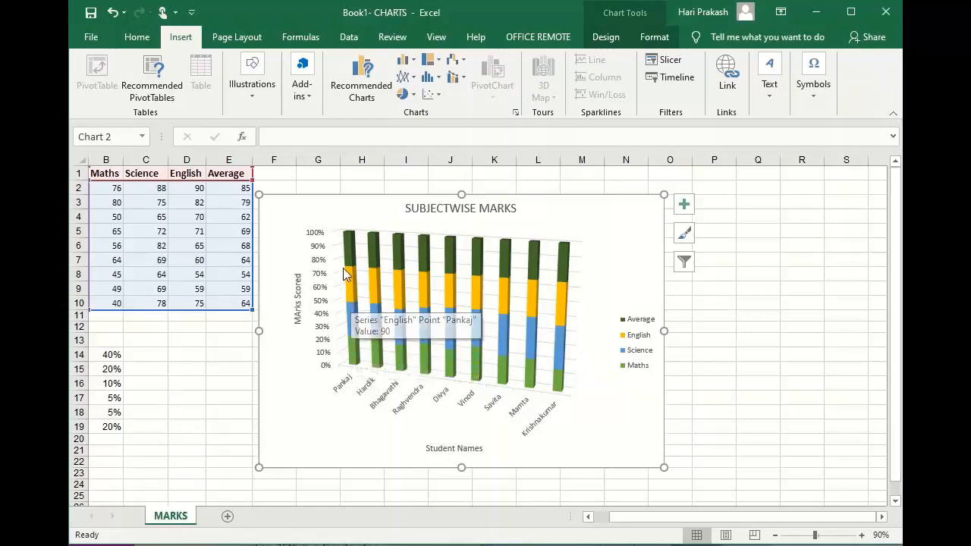
pyautogui.moveTo(349, 271)
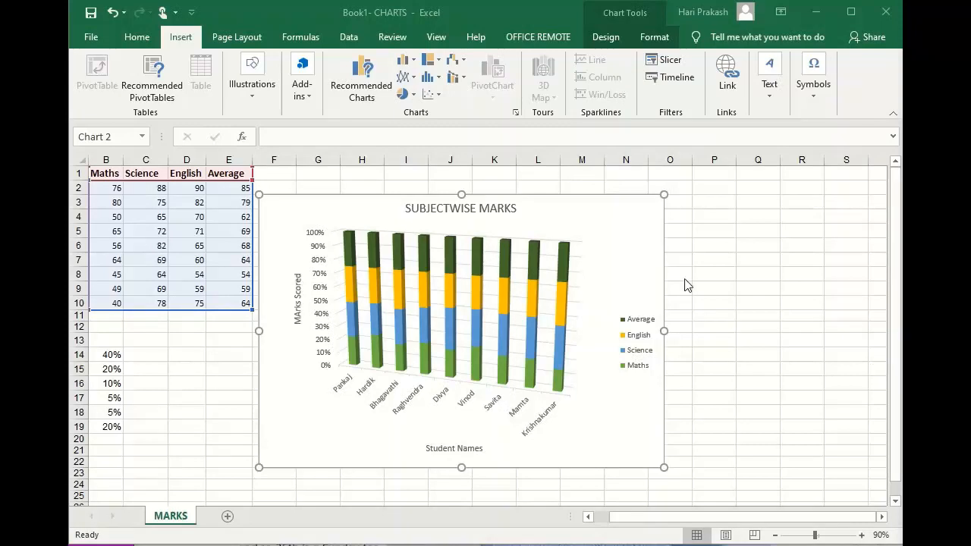
# Change the marks chart to the 3-D Column type and enlarge it to about 11.37 cm high by 16.35 cm wide.
pyautogui.click(413, 60)
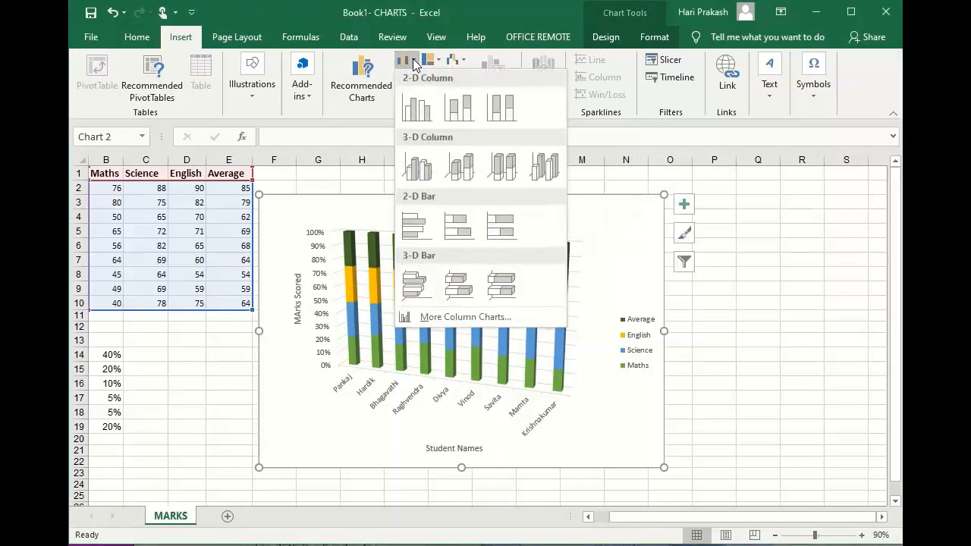
pyautogui.click(550, 167)
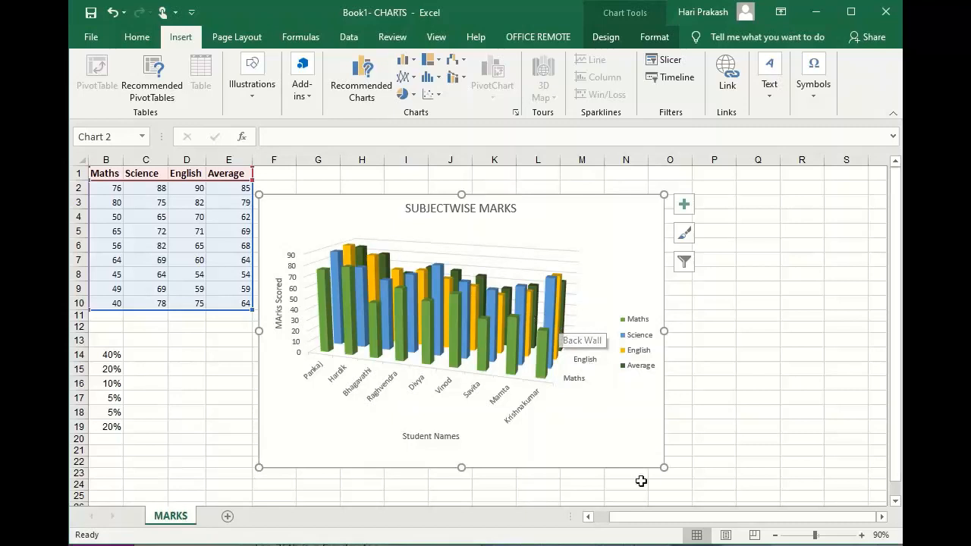
pyautogui.moveTo(665, 467); pyautogui.dragTo(679, 486)
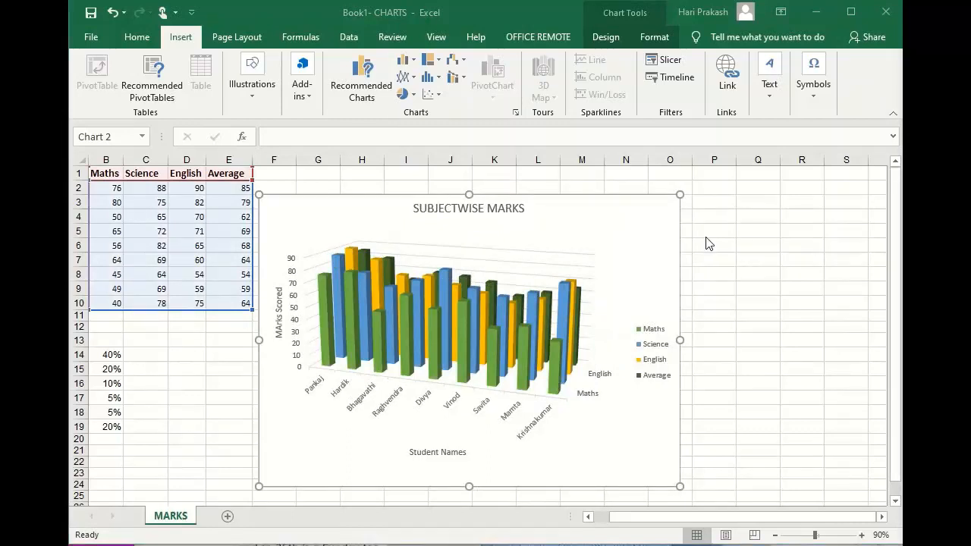
# Review the marks chart's formatting tools and its available chart elements, quick layouts and colour palettes.
pyautogui.click(604, 518)
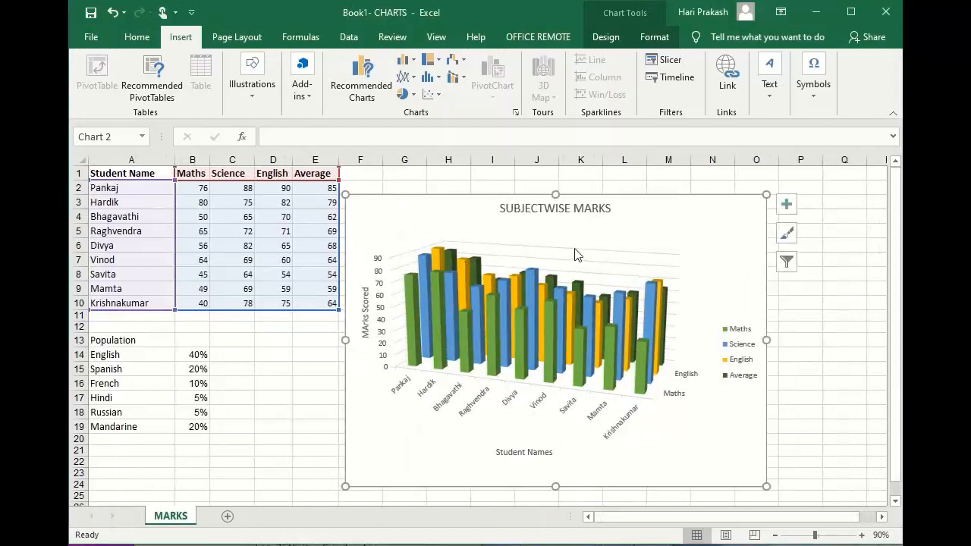
pyautogui.click(648, 36)
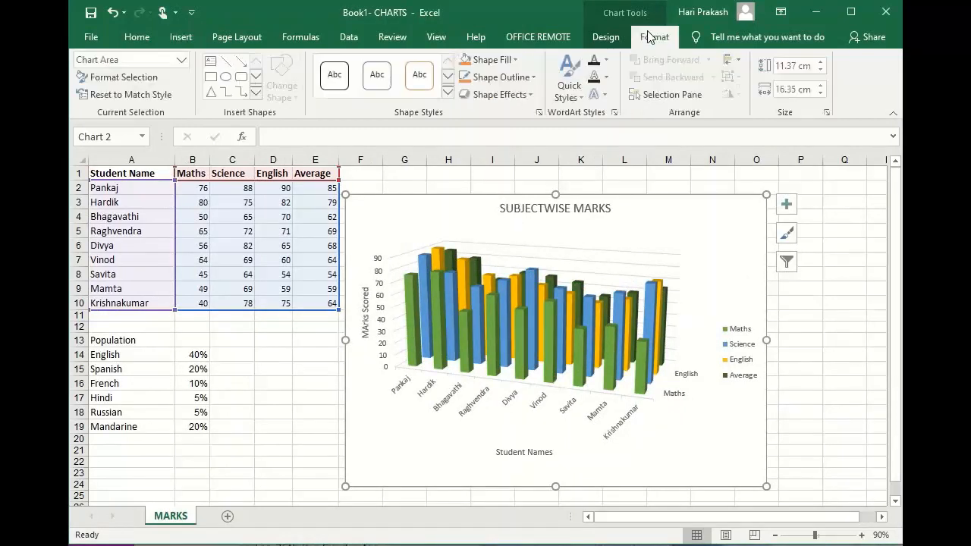
pyautogui.click(599, 39)
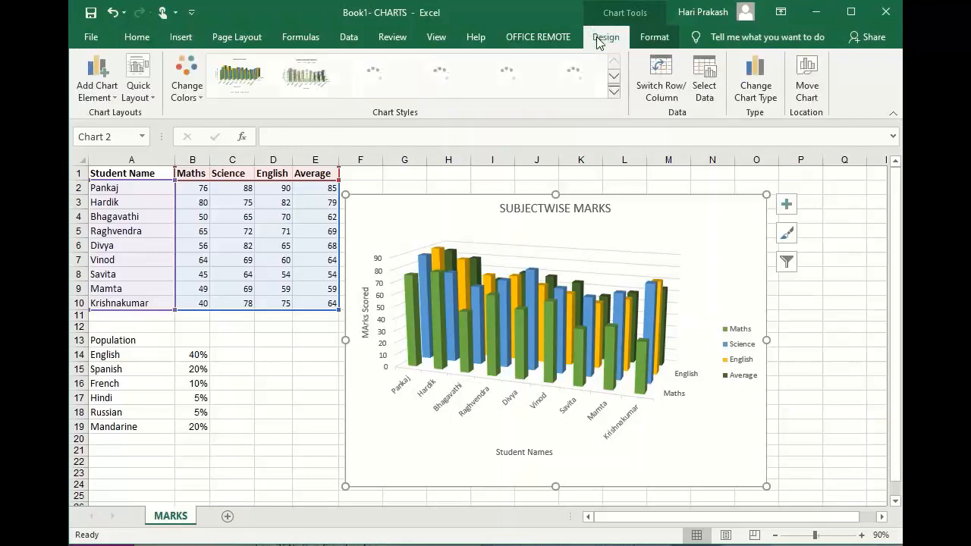
pyautogui.click(113, 101)
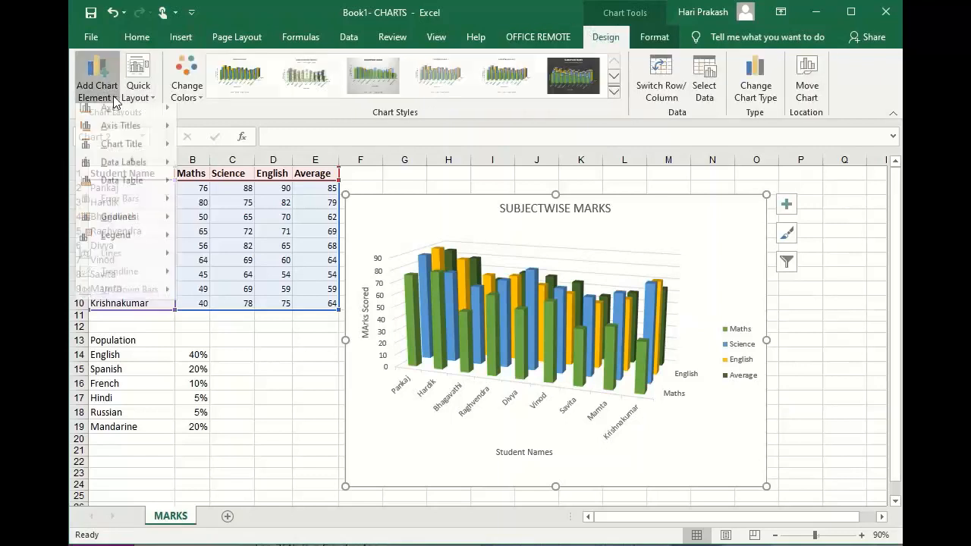
pyautogui.click(155, 100)
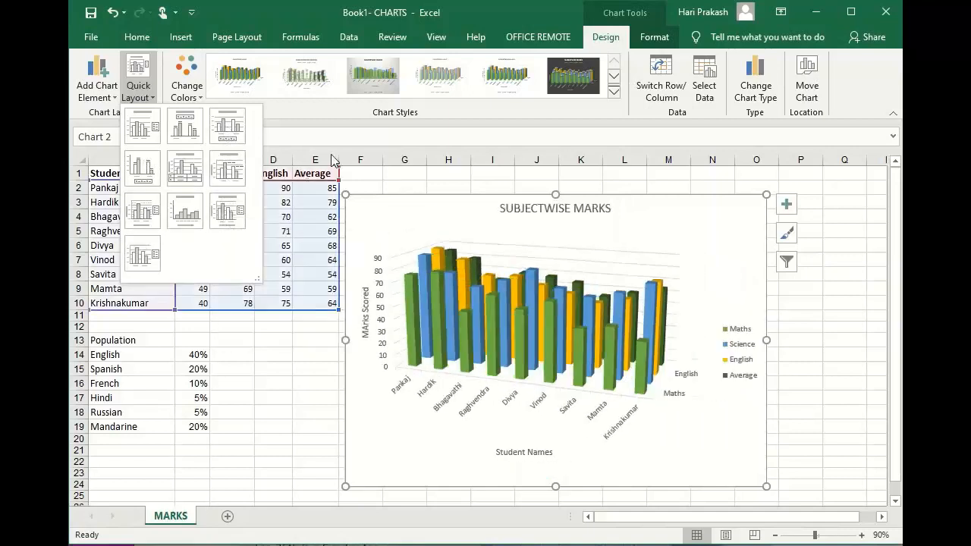
pyautogui.click(198, 95)
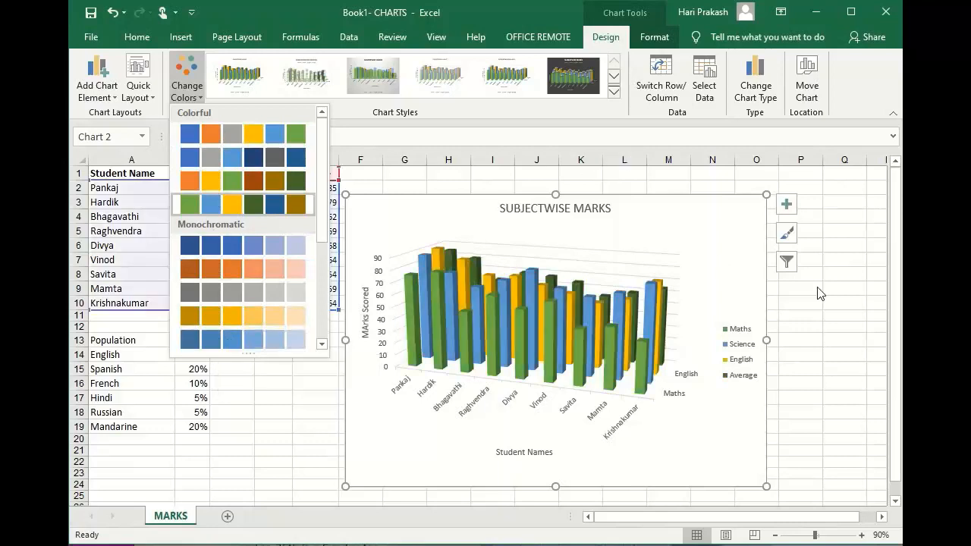
pyautogui.press('Escape')
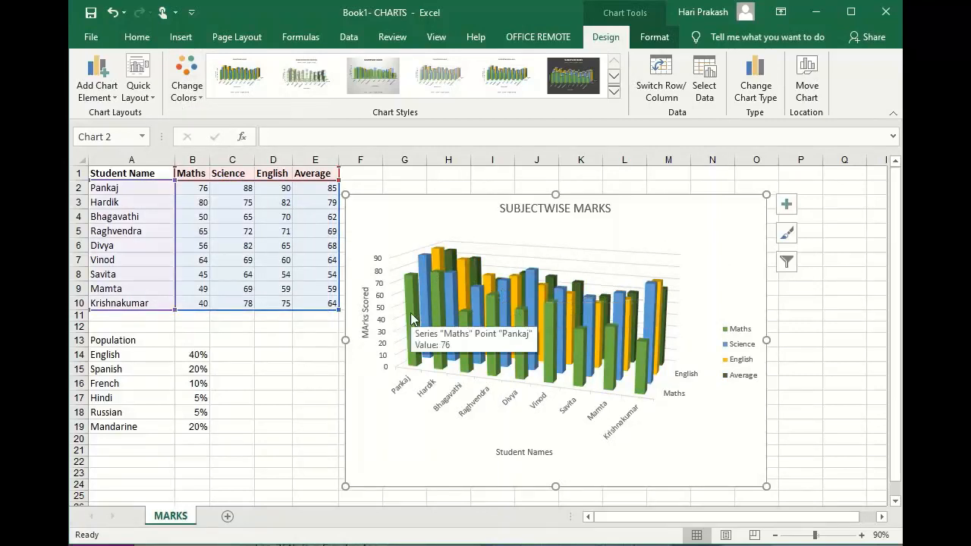
# Switch the marks chart's rows and columns to plot subjects along the category axis, and switch them back.
pyautogui.click(662, 73)
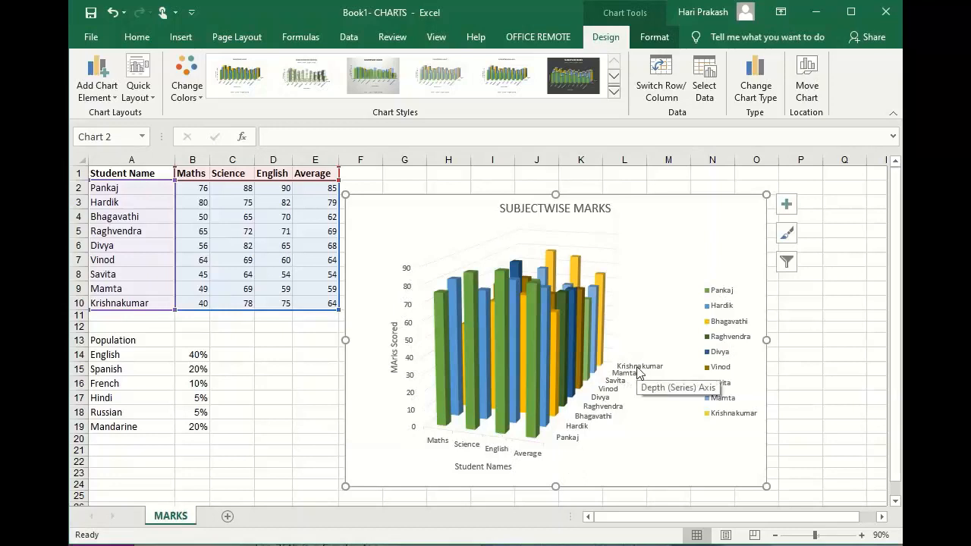
pyautogui.click(657, 68)
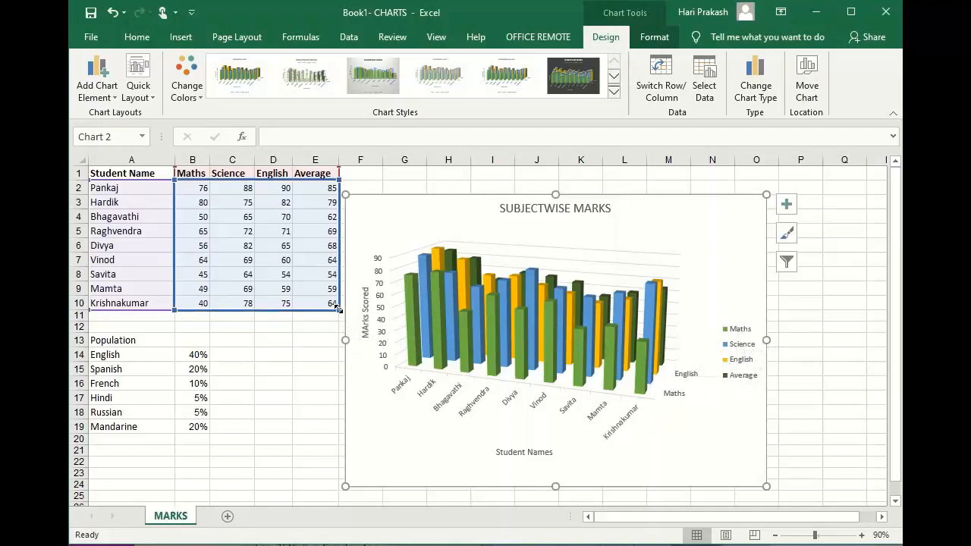
# Shrink the chart's data range to exclude the Average column, extend it back to include Average, and deselect the chart.
pyautogui.moveTo(339, 309); pyautogui.dragTo(296, 304)
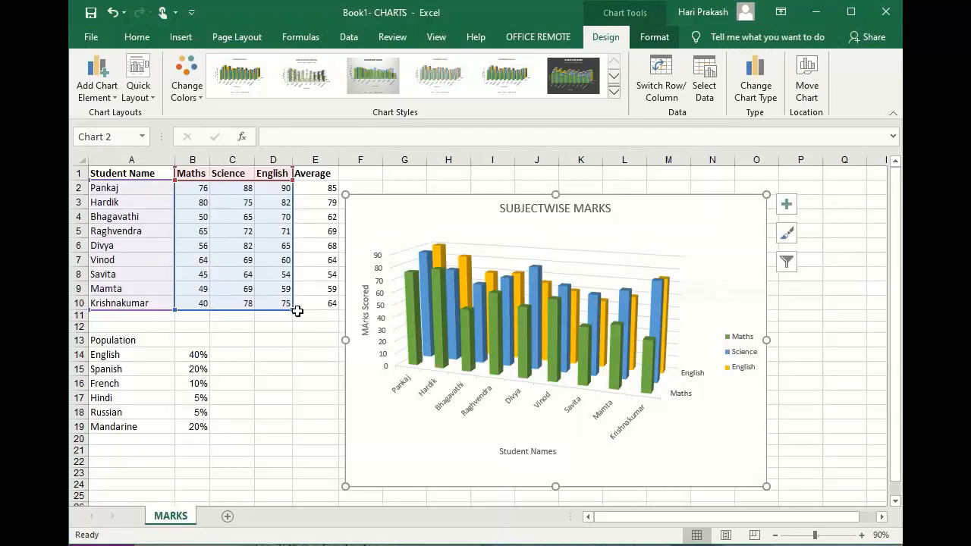
pyautogui.moveTo(291, 308); pyautogui.dragTo(332, 313)
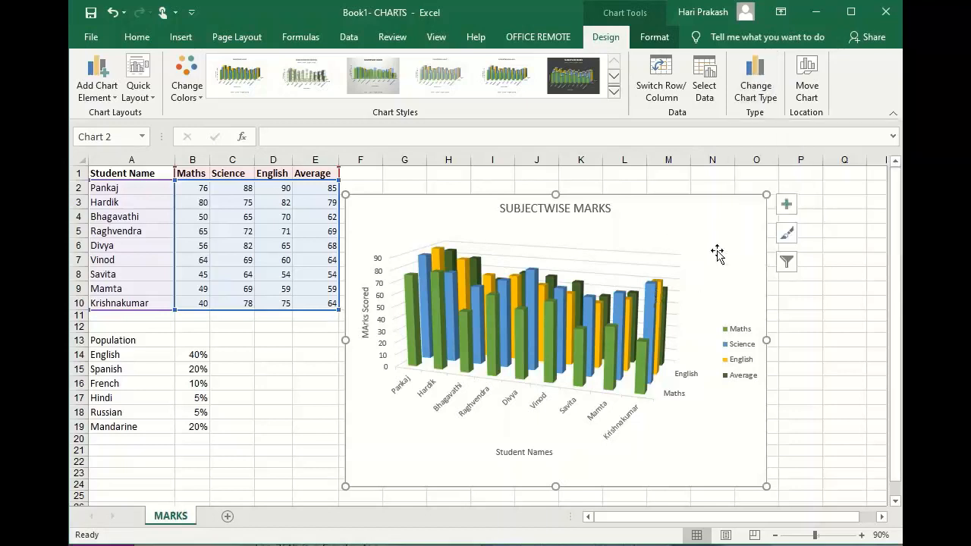
pyautogui.click(814, 299)
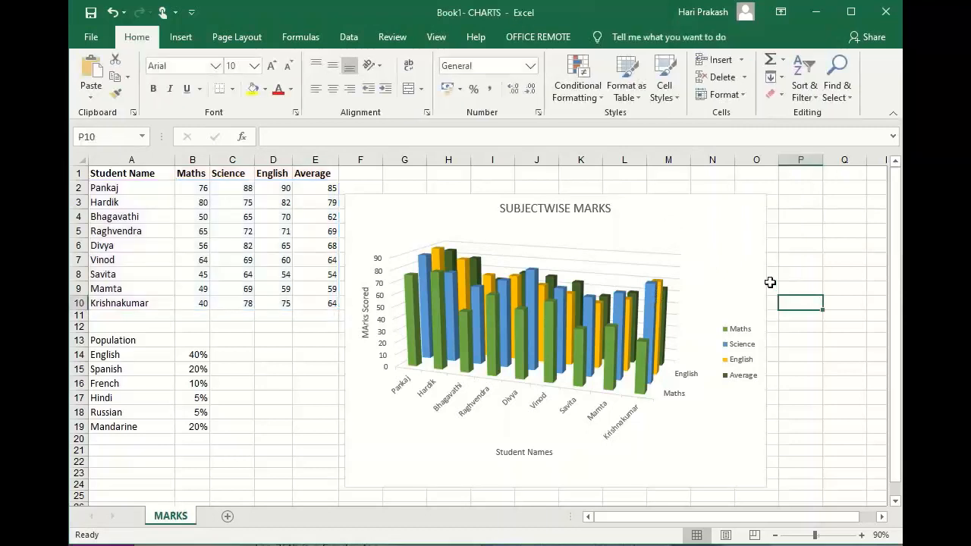